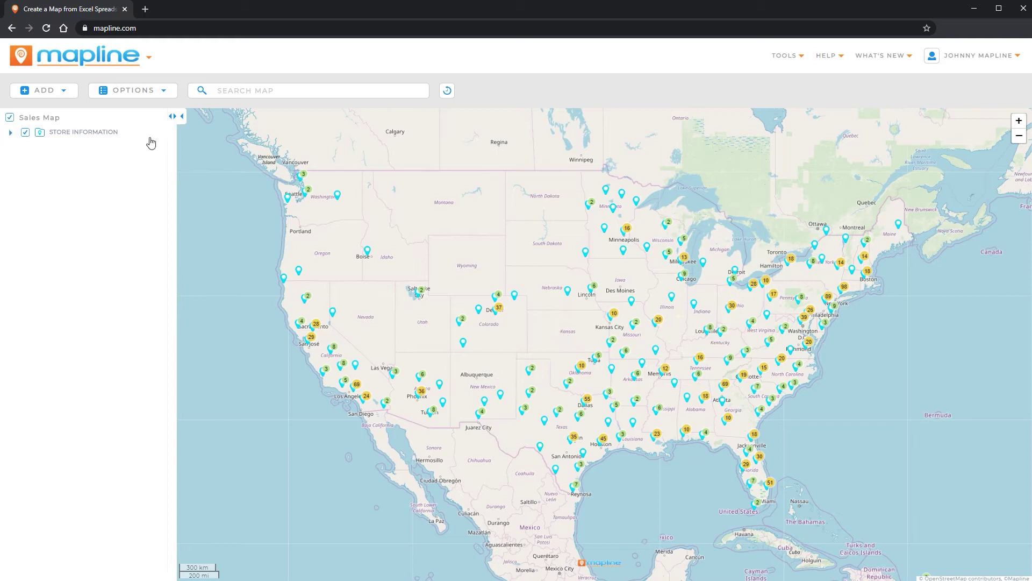
Filter the Store Information layer to Region equals CENTRAL and apply it to the map.
{"action": "mouse_move", "coordinate": [159, 138]}
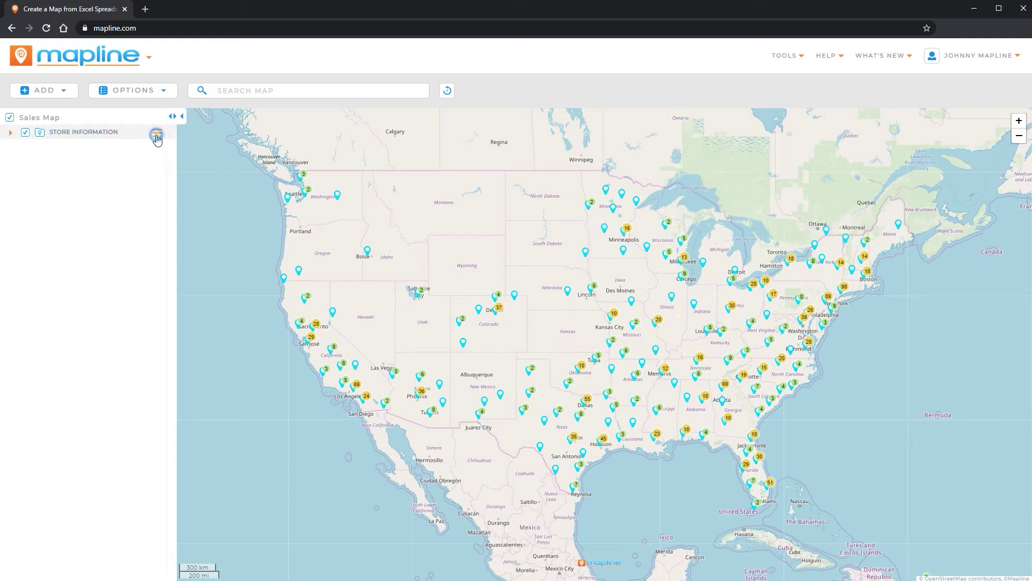
{"action": "left_click", "coordinate": [157, 135]}
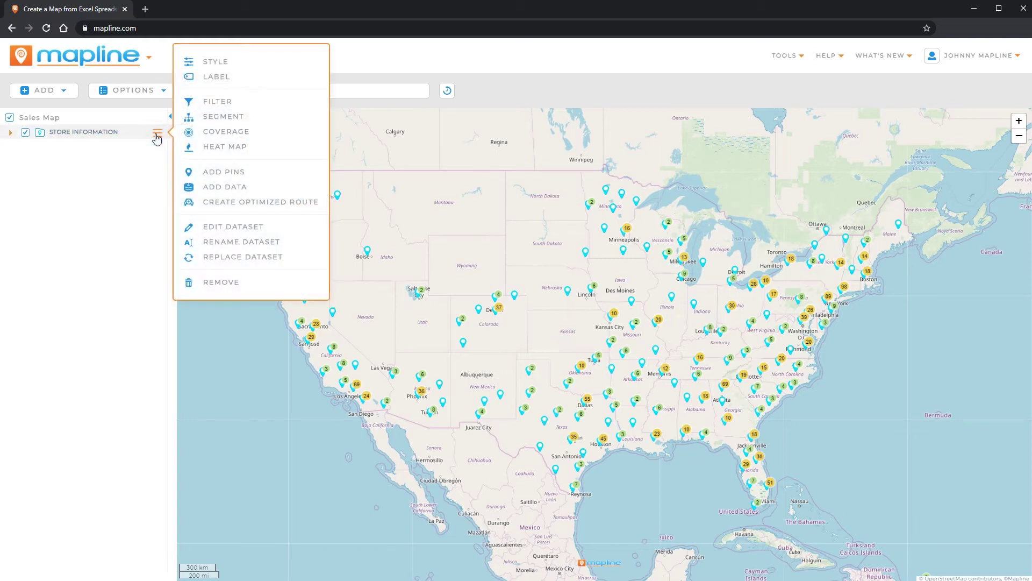
{"action": "left_click", "coordinate": [218, 102]}
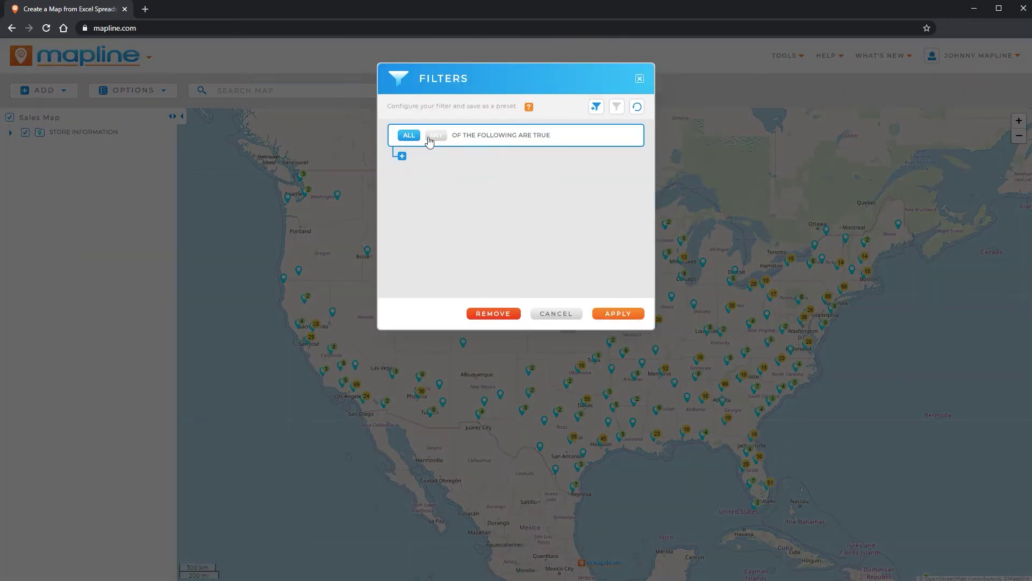
{"action": "left_click", "coordinate": [403, 157]}
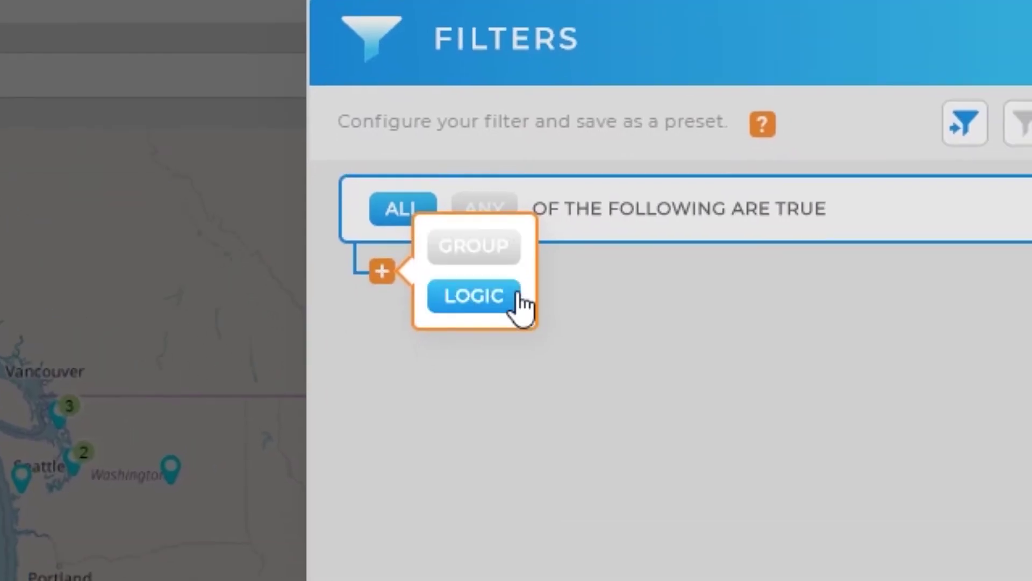
{"action": "left_click", "coordinate": [519, 305]}
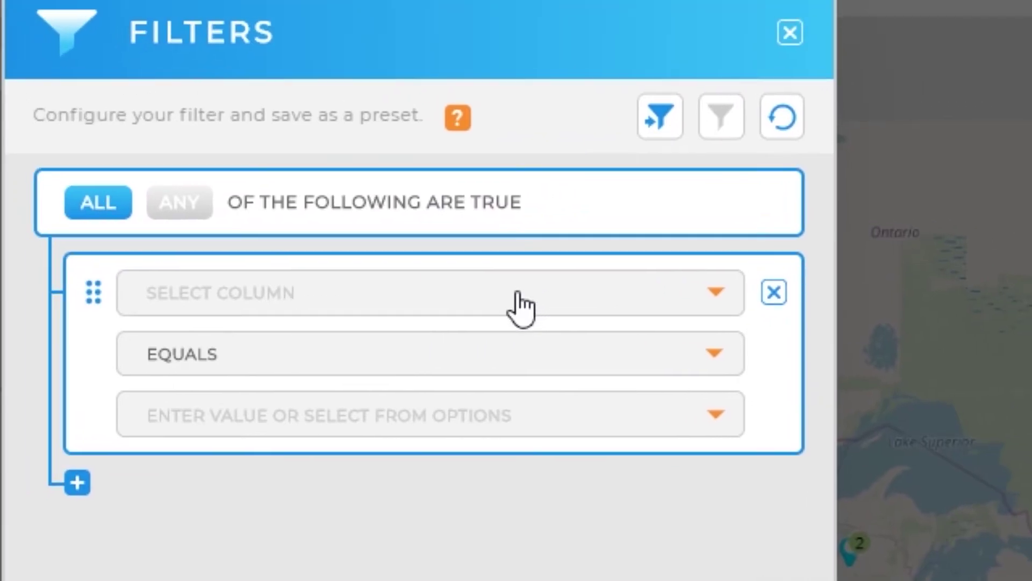
{"action": "left_click", "coordinate": [519, 304]}
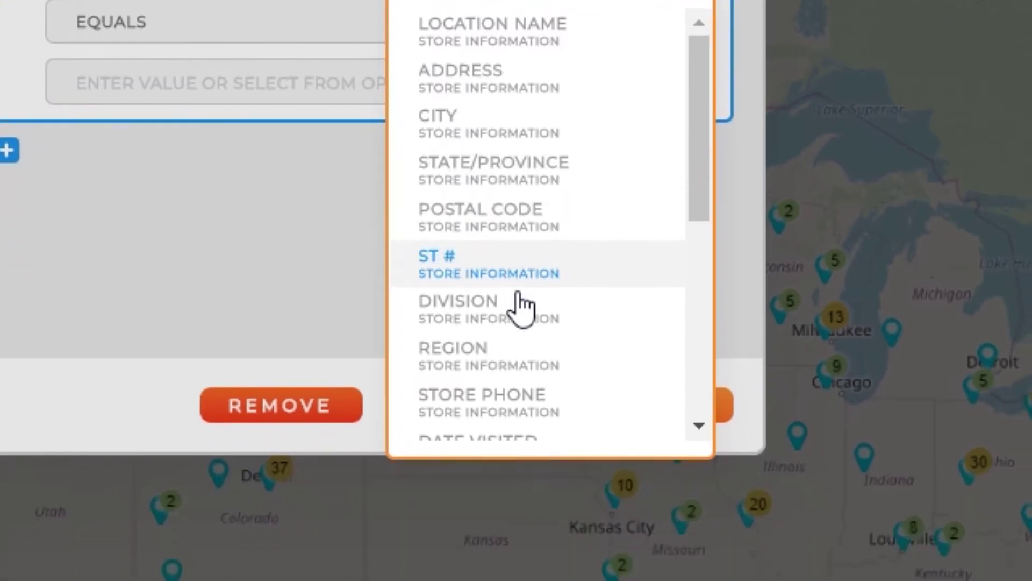
{"action": "left_click", "coordinate": [521, 358]}
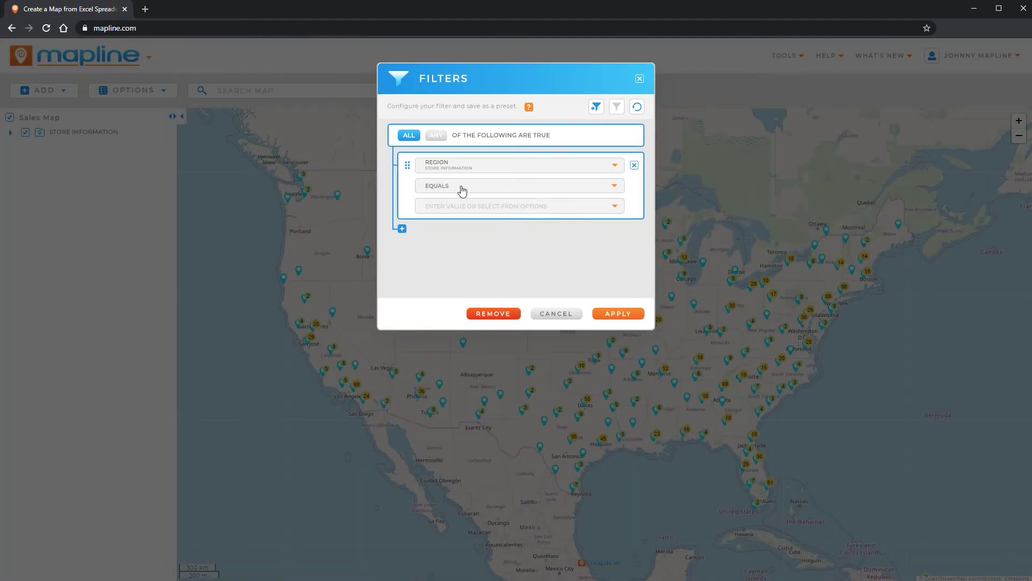
{"action": "left_click", "coordinate": [615, 207]}
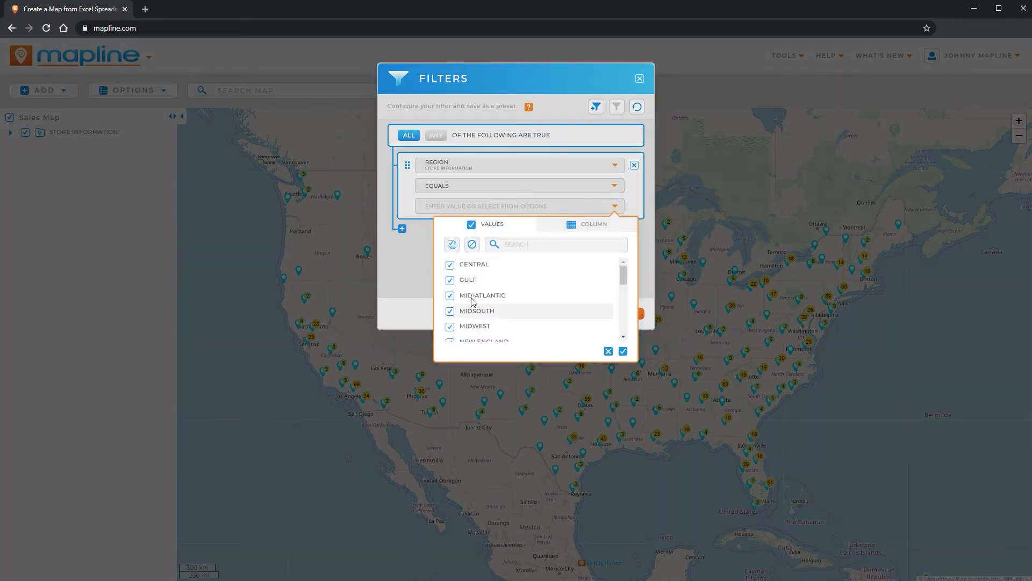
{"action": "left_click", "coordinate": [472, 244]}
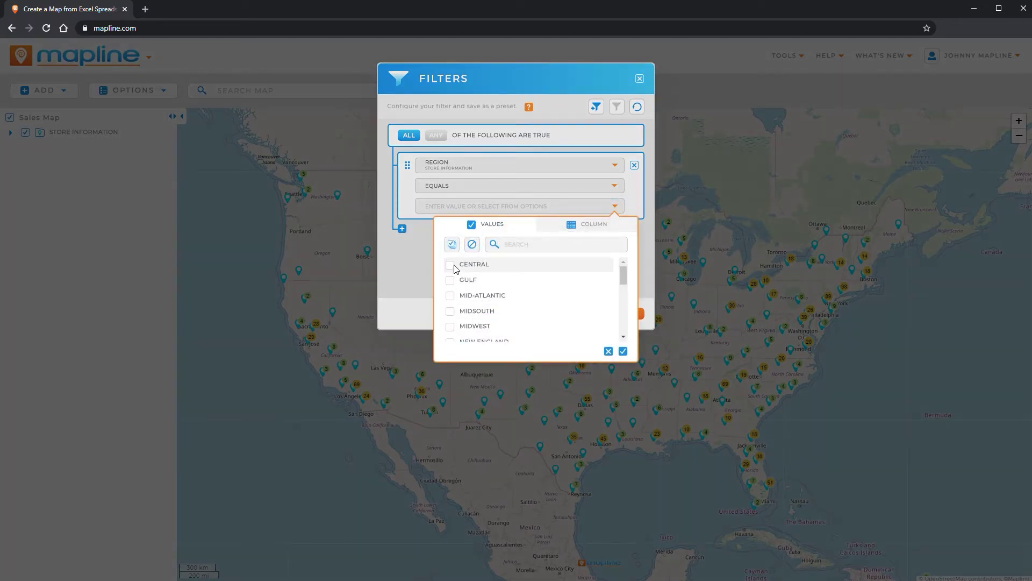
{"action": "left_click", "coordinate": [450, 265]}
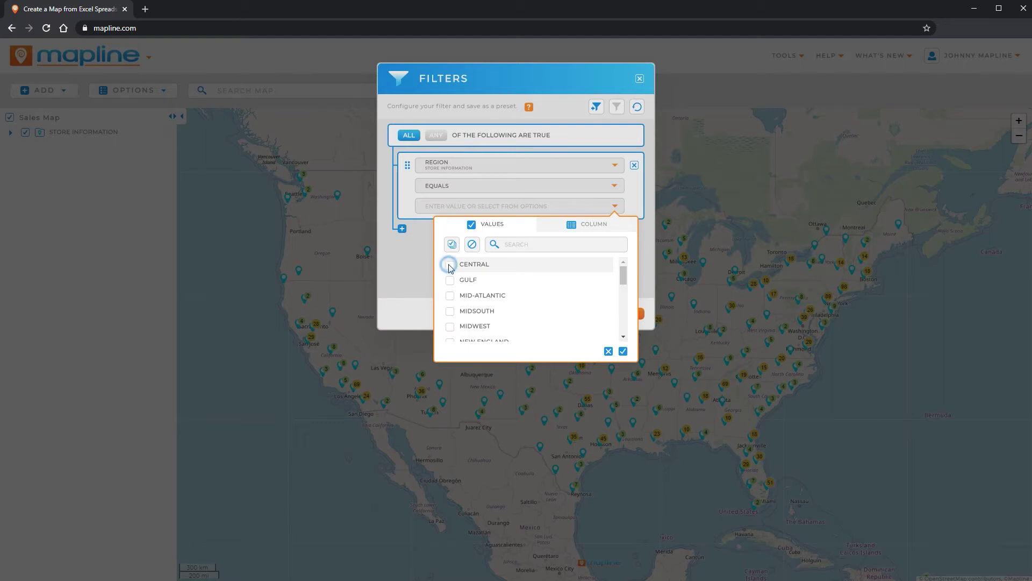
{"action": "left_click", "coordinate": [623, 353]}
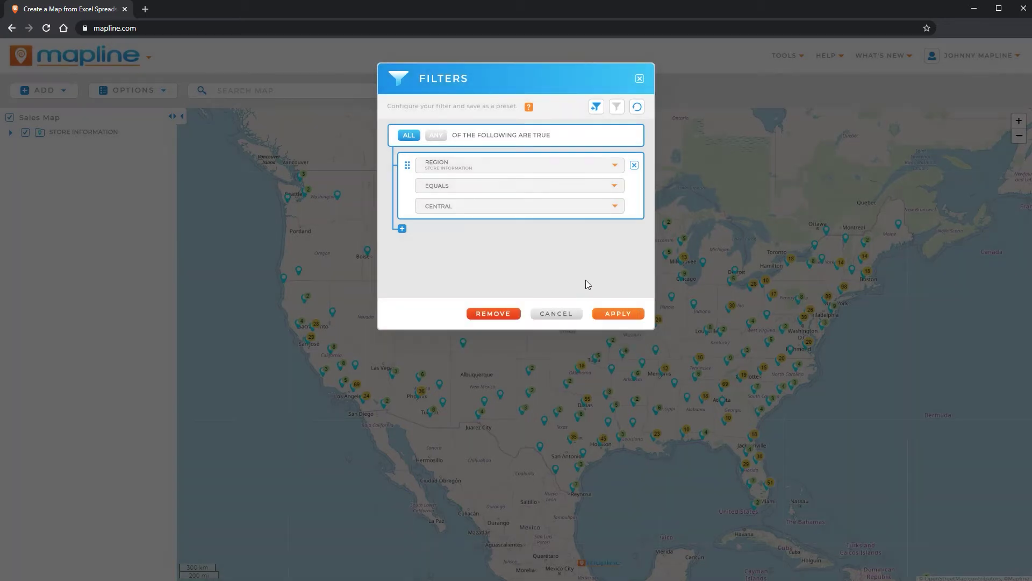
{"action": "left_click", "coordinate": [611, 316]}
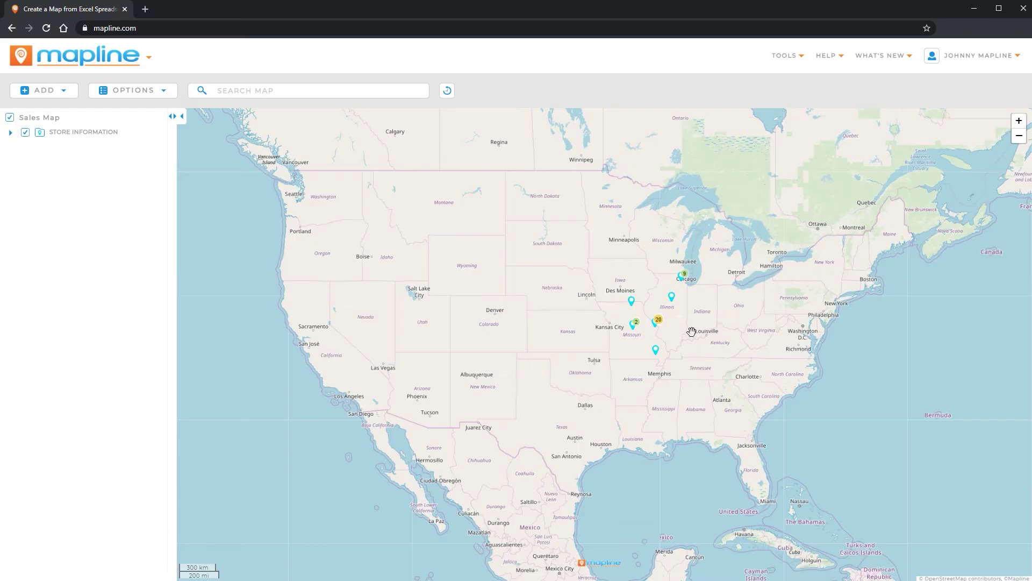
Zoom in toward St. Louis, then back out to a Midwest view of the Central pins.
{"action": "scroll", "coordinate": [685, 328], "scroll_direction": "up", "scroll_amount": 4}
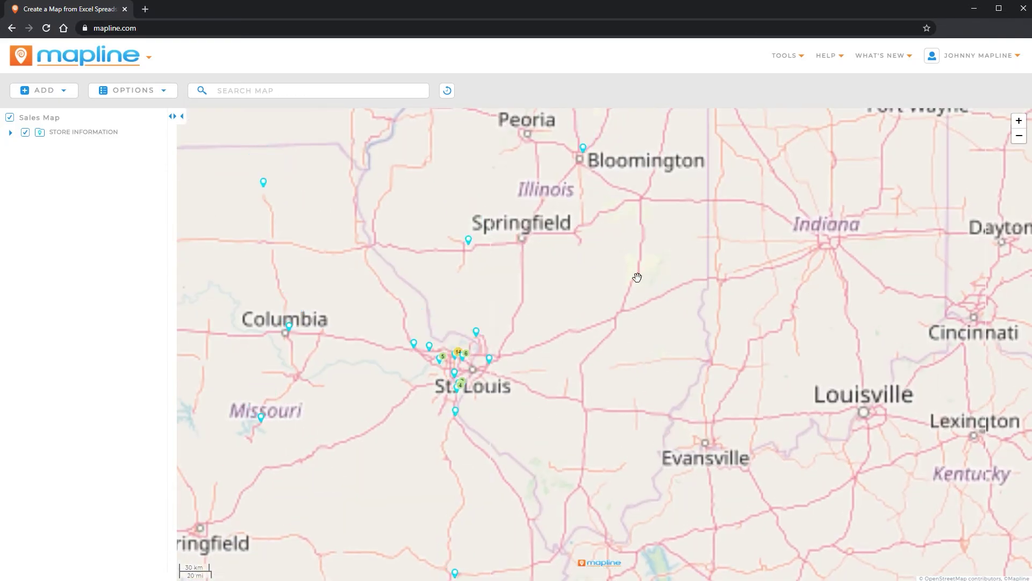
{"action": "scroll", "coordinate": [699, 316], "scroll_direction": "down", "scroll_amount": 2}
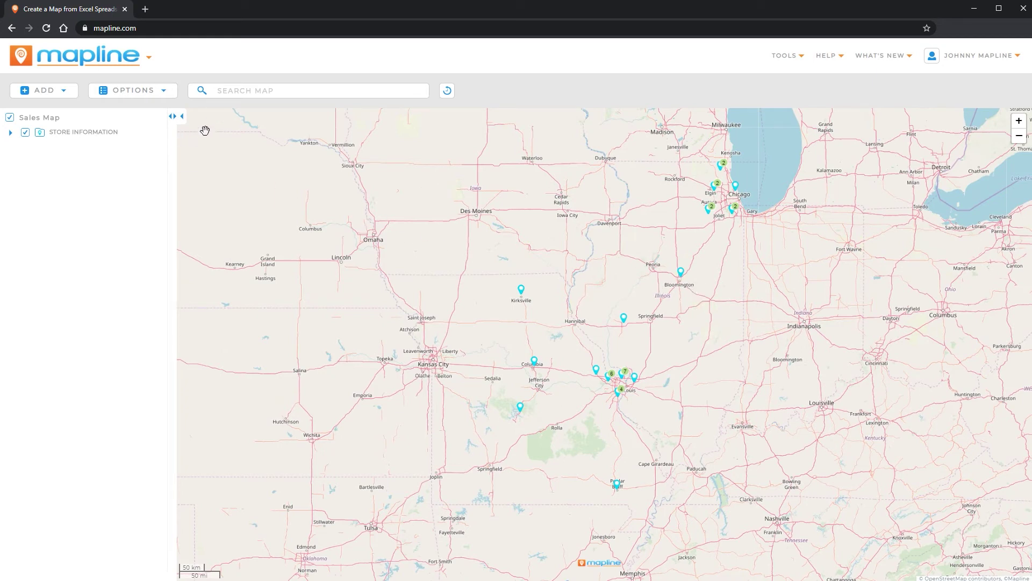
{"action": "mouse_move", "coordinate": [154, 140]}
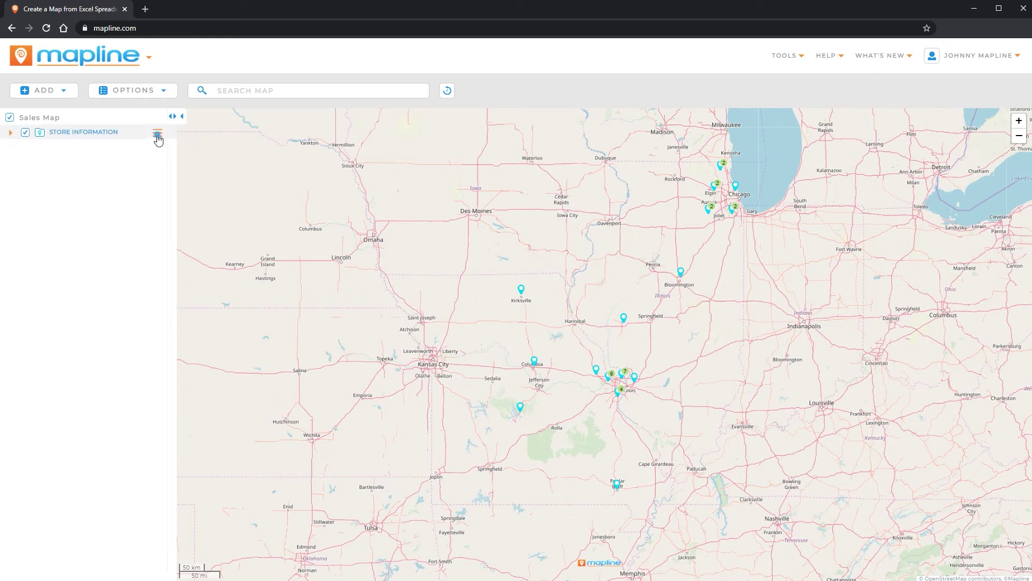
{"action": "left_click", "coordinate": [157, 134]}
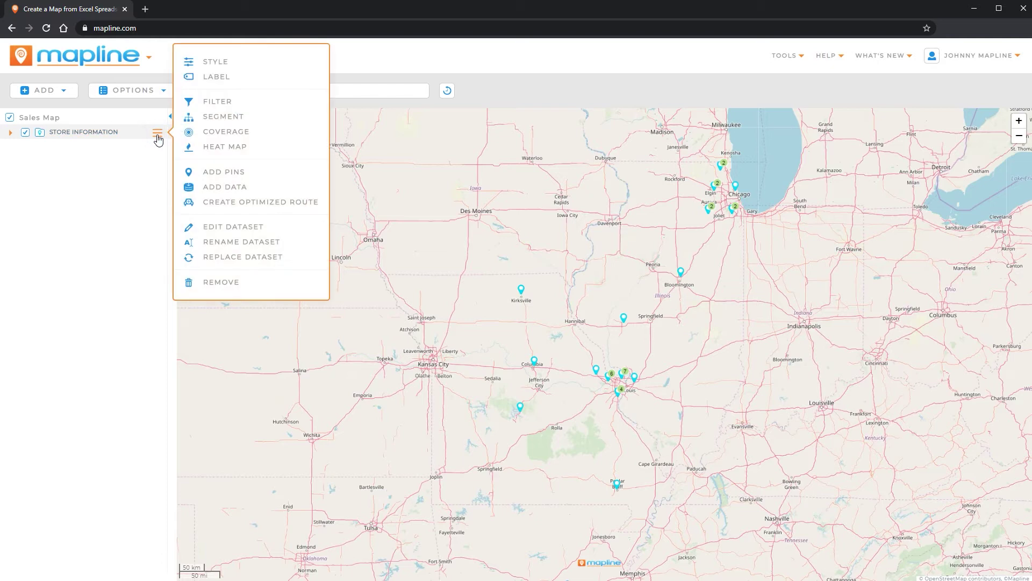
Add a second filter condition on the Annual Sales ($Million) column.
{"action": "left_click", "coordinate": [226, 108]}
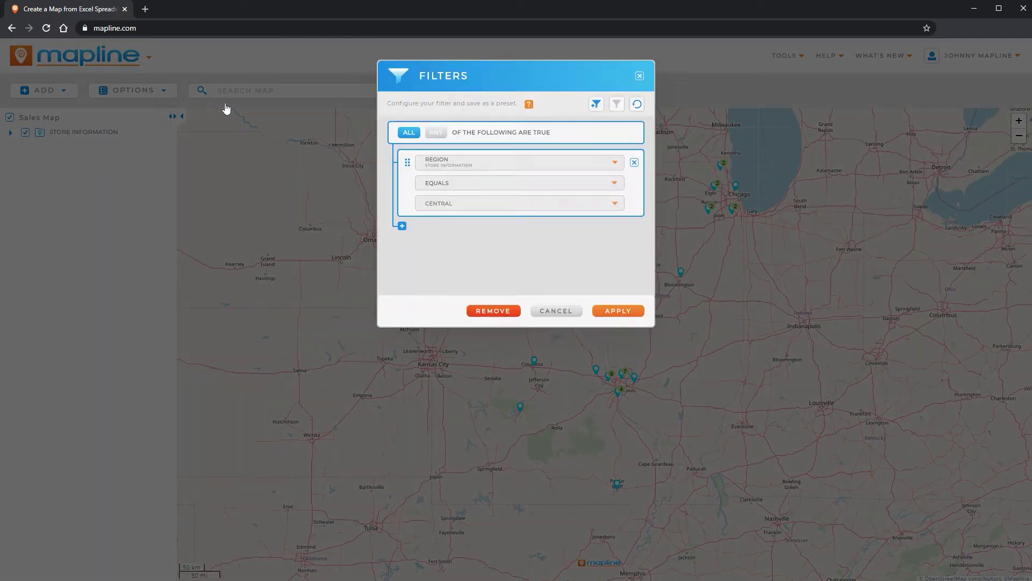
{"action": "left_click", "coordinate": [402, 230]}
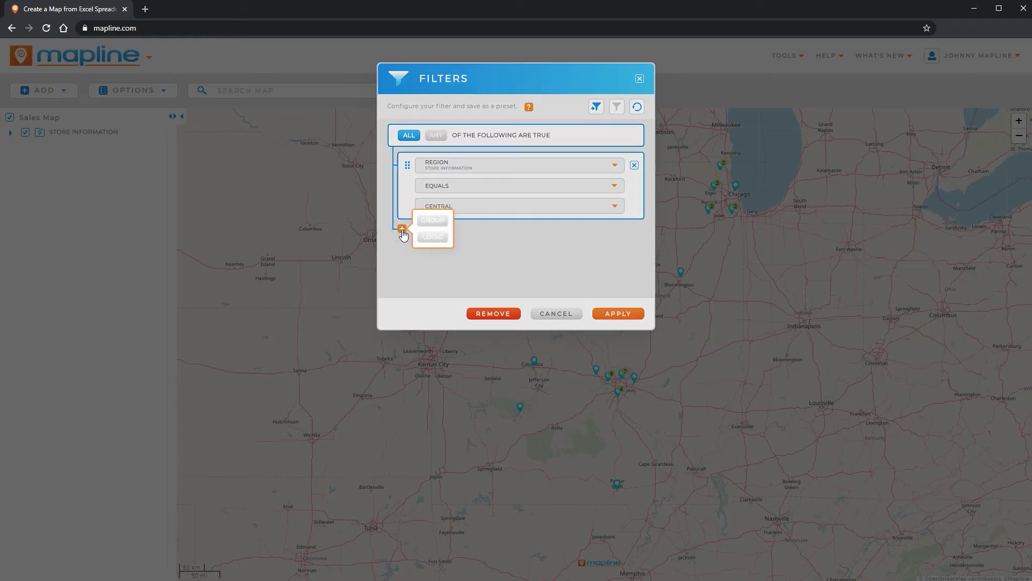
{"action": "left_click", "coordinate": [433, 237]}
{"action": "scroll", "coordinate": [493, 232], "scroll_direction": "down", "scroll_amount": 1}
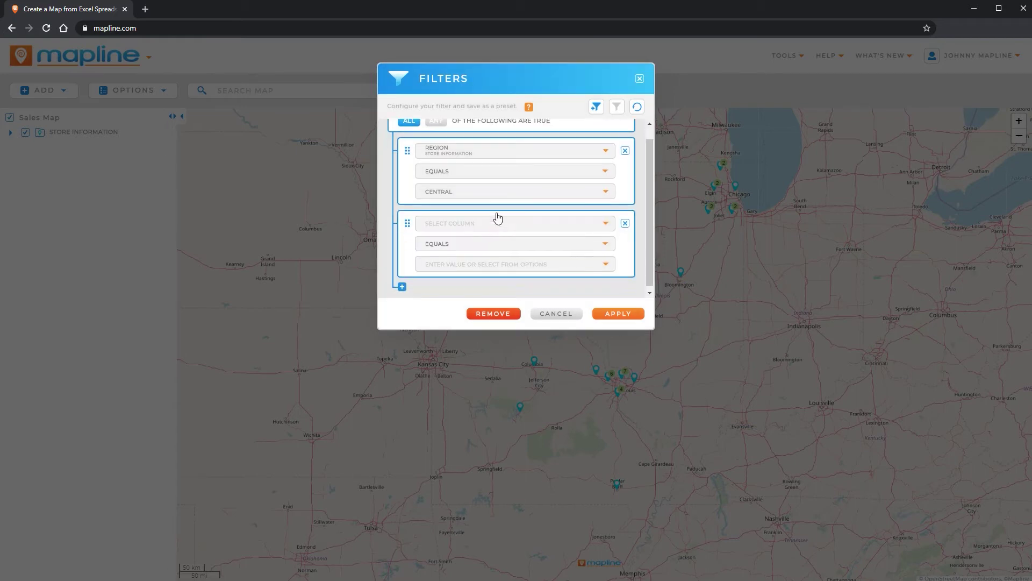
{"action": "left_click", "coordinate": [492, 222]}
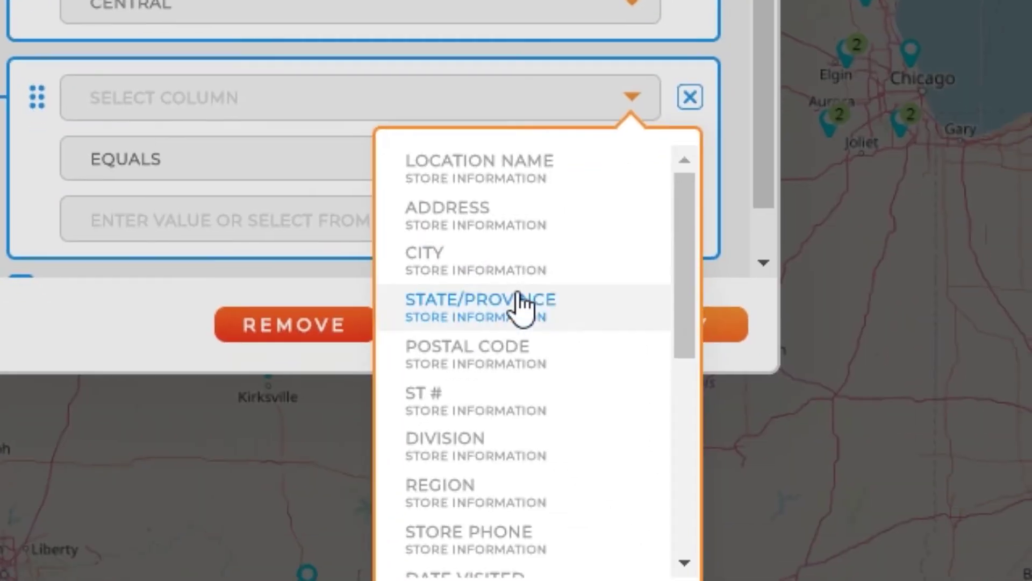
{"action": "scroll", "coordinate": [569, 290], "scroll_direction": "down", "scroll_amount": 2}
{"action": "scroll", "coordinate": [519, 303], "scroll_direction": "down", "scroll_amount": 3}
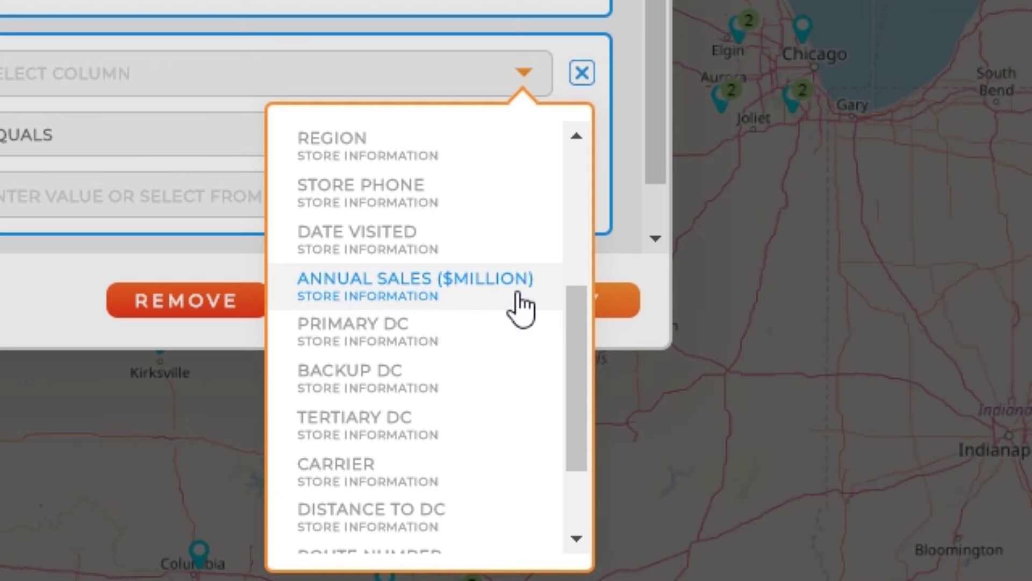
{"action": "left_click", "coordinate": [517, 295]}
Set the sales condition to greater than or equal to 45 and apply it.
{"action": "left_click", "coordinate": [396, 131]}
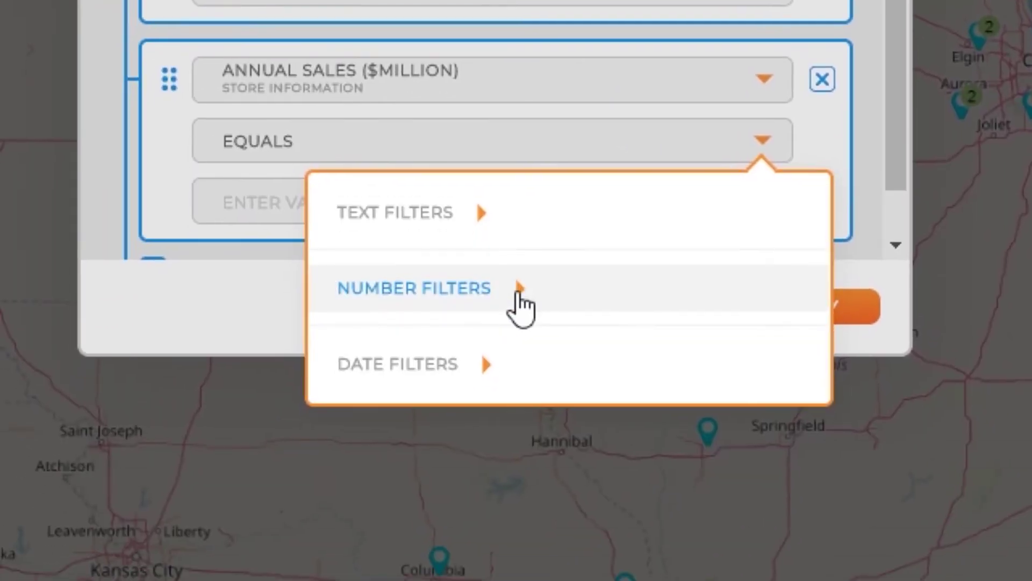
{"action": "left_click", "coordinate": [518, 295]}
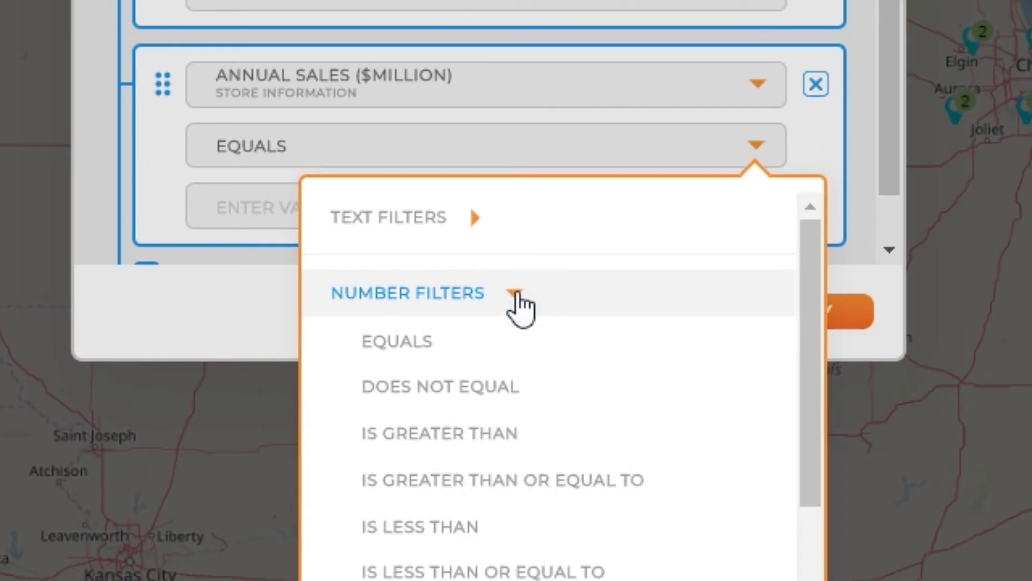
{"action": "scroll", "coordinate": [521, 308], "scroll_direction": "down", "scroll_amount": 3}
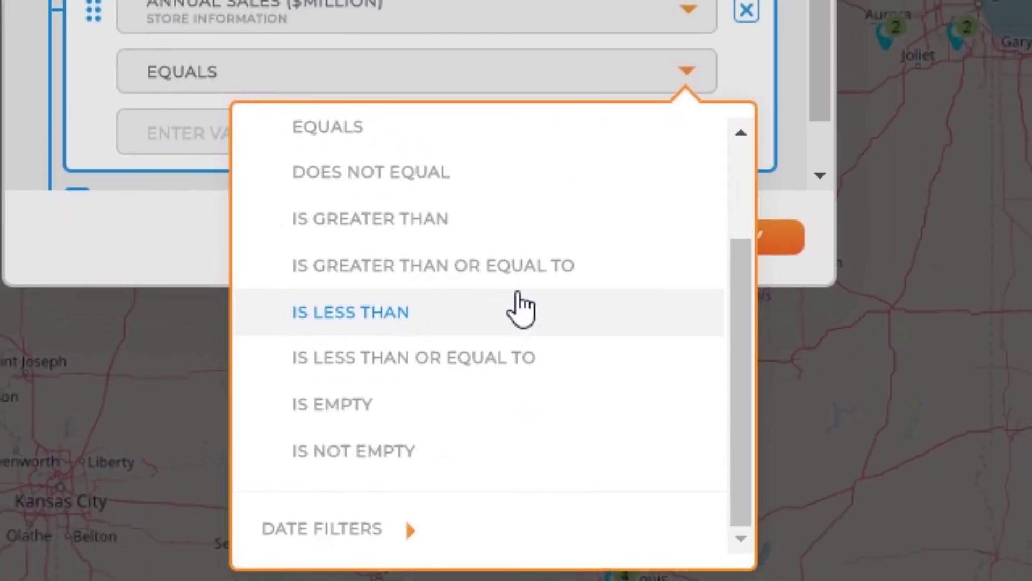
{"action": "left_click", "coordinate": [520, 307]}
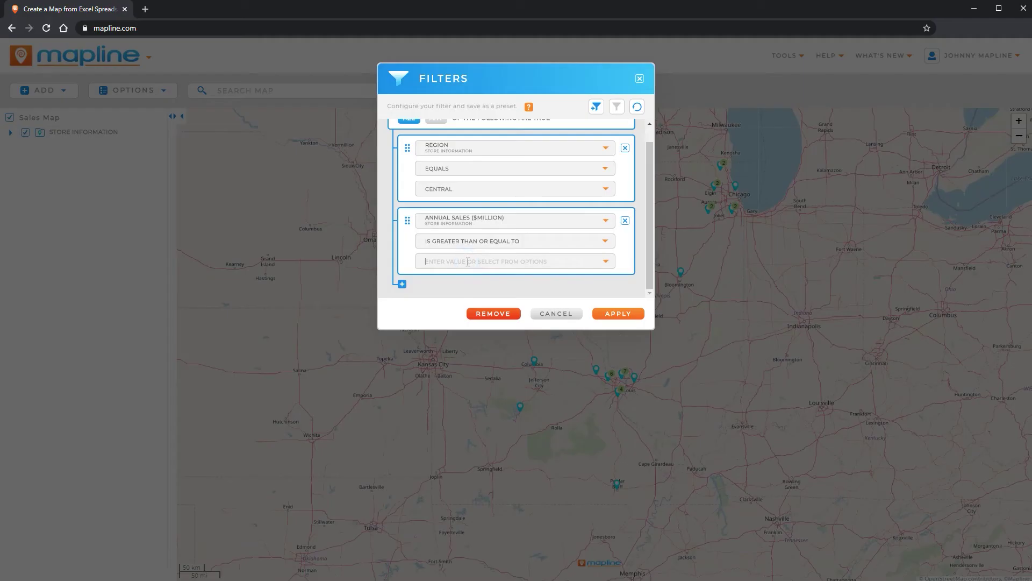
{"action": "type", "text": "45"}
{"action": "left_click", "coordinate": [628, 313]}
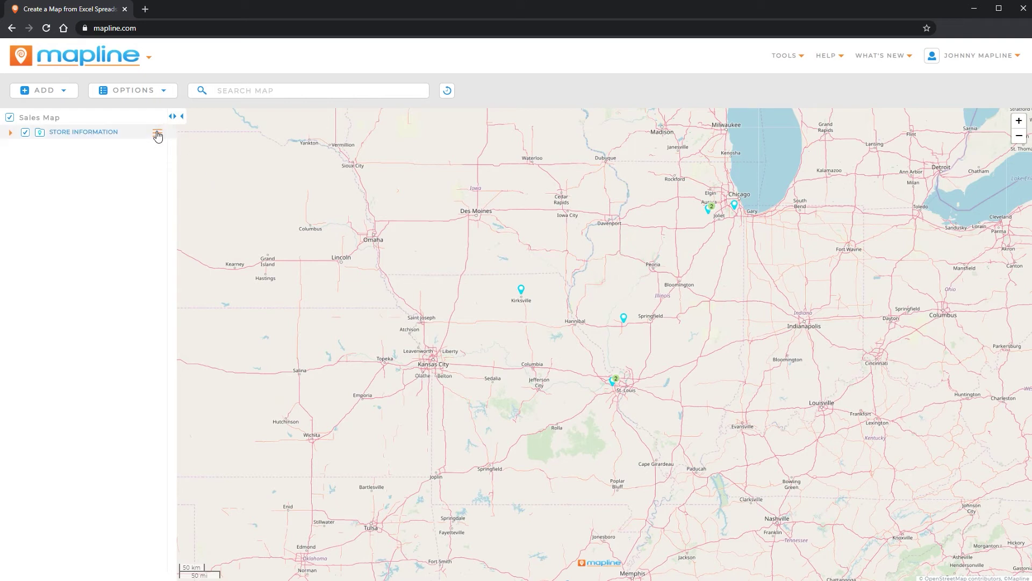
Add a third filter condition on the DATE VISITED column.
{"action": "left_click", "coordinate": [158, 135]}
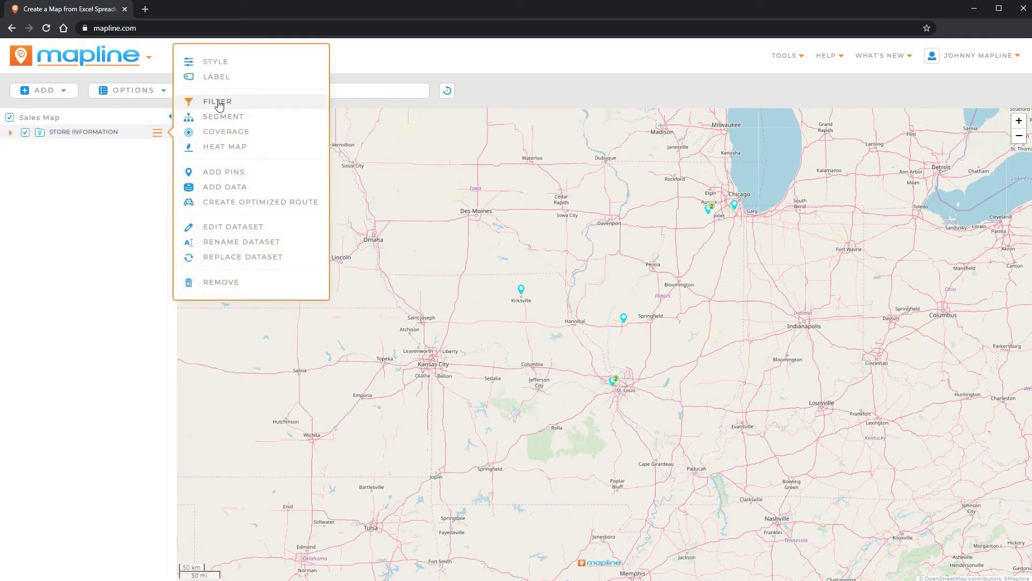
{"action": "left_click", "coordinate": [227, 103]}
{"action": "scroll", "coordinate": [457, 279], "scroll_direction": "down", "scroll_amount": 1}
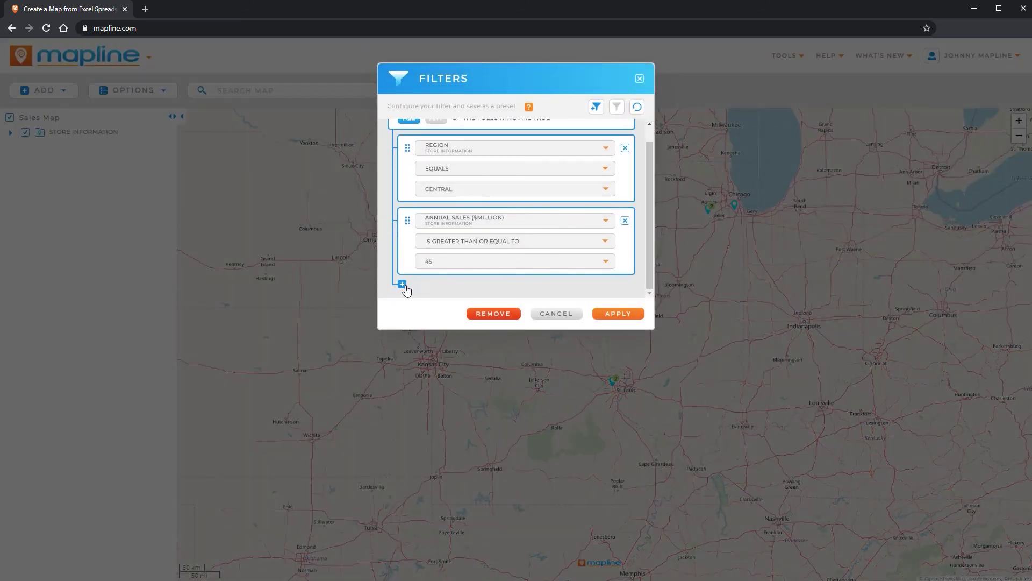
{"action": "left_click", "coordinate": [402, 283]}
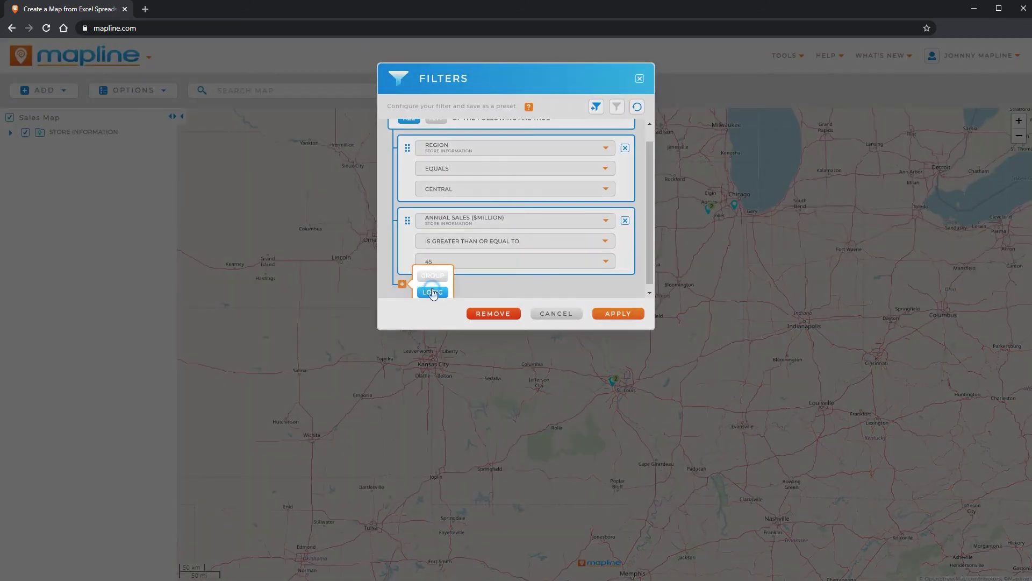
{"action": "left_click", "coordinate": [432, 292]}
{"action": "scroll", "coordinate": [479, 245], "scroll_direction": "down", "scroll_amount": 2}
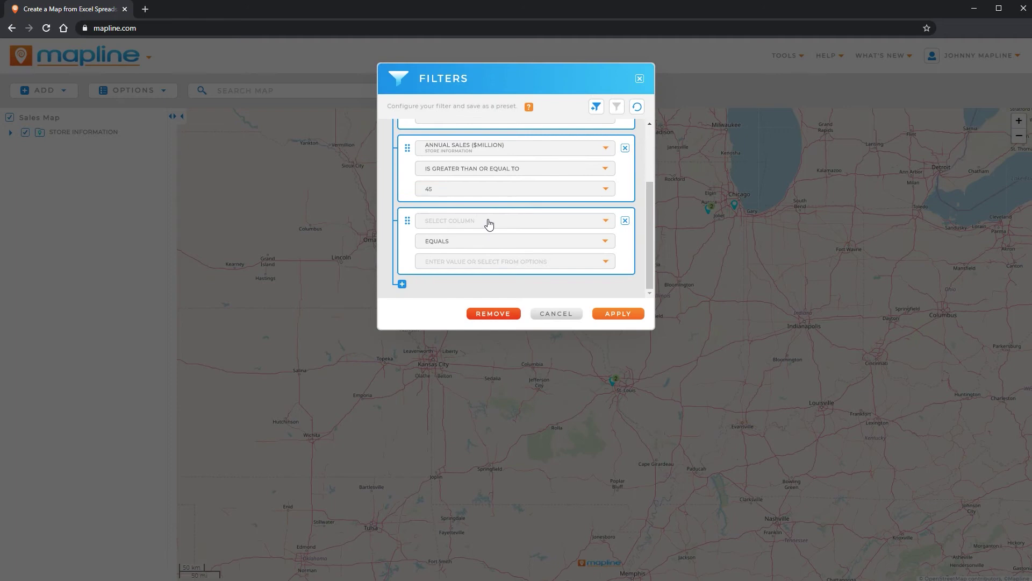
{"action": "left_click", "coordinate": [489, 224]}
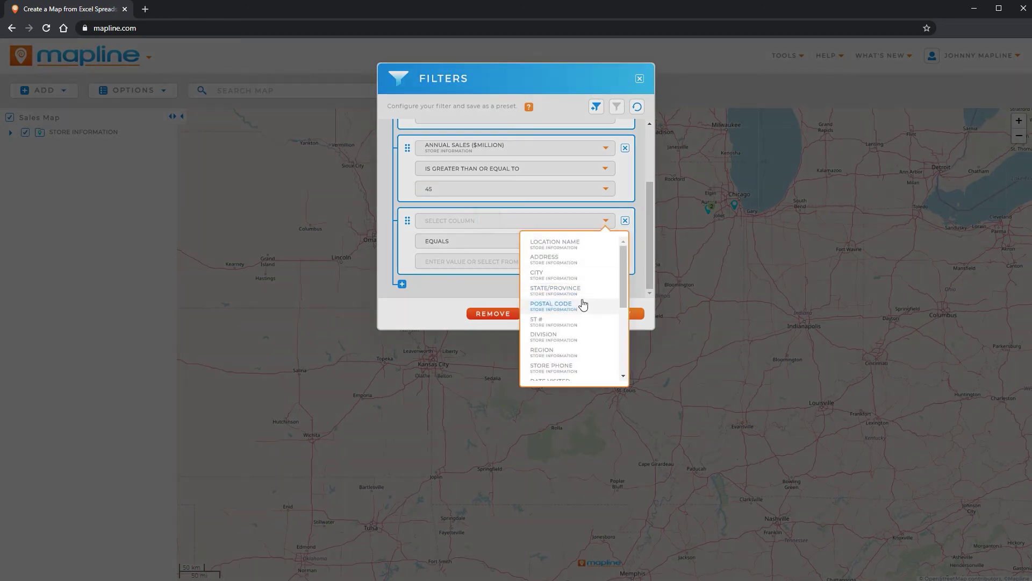
{"action": "scroll", "coordinate": [580, 310], "scroll_direction": "down", "scroll_amount": 4}
{"action": "scroll", "coordinate": [578, 320], "scroll_direction": "up", "scroll_amount": 2}
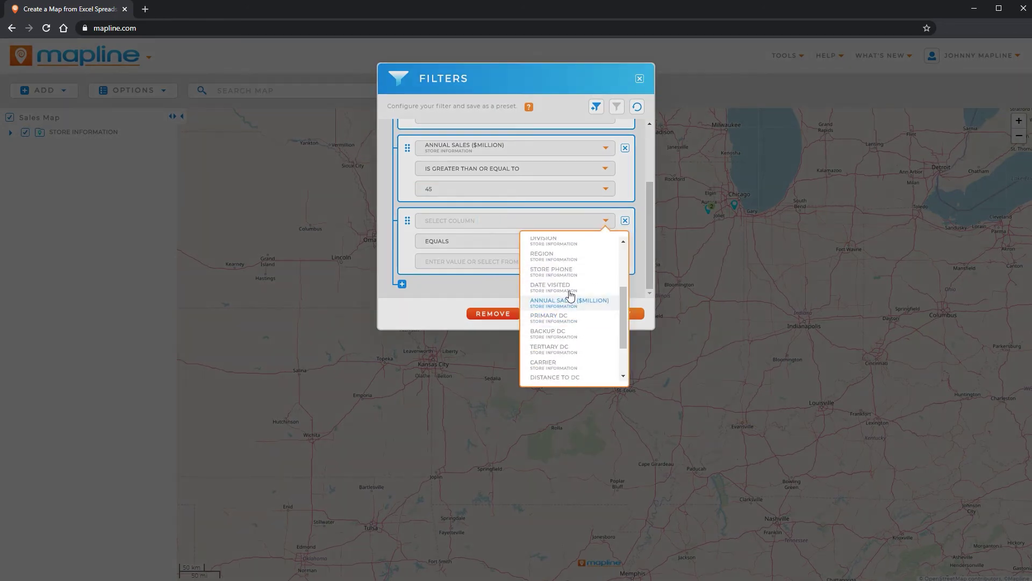
{"action": "left_click", "coordinate": [569, 291]}
Set the Date Visited comparison to Date Filters > Date > Is After.
{"action": "left_click", "coordinate": [524, 244]}
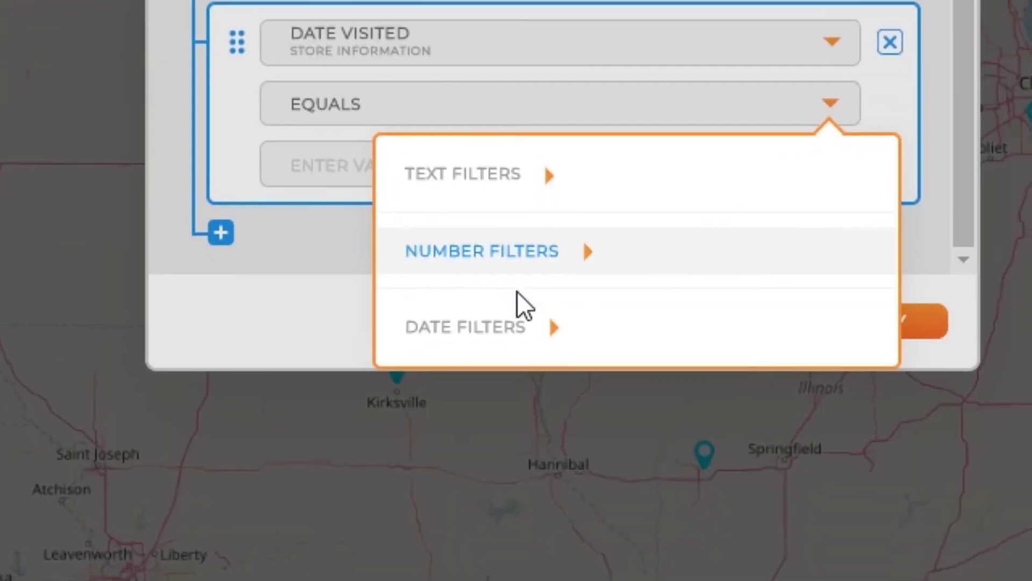
{"action": "left_click", "coordinate": [526, 446]}
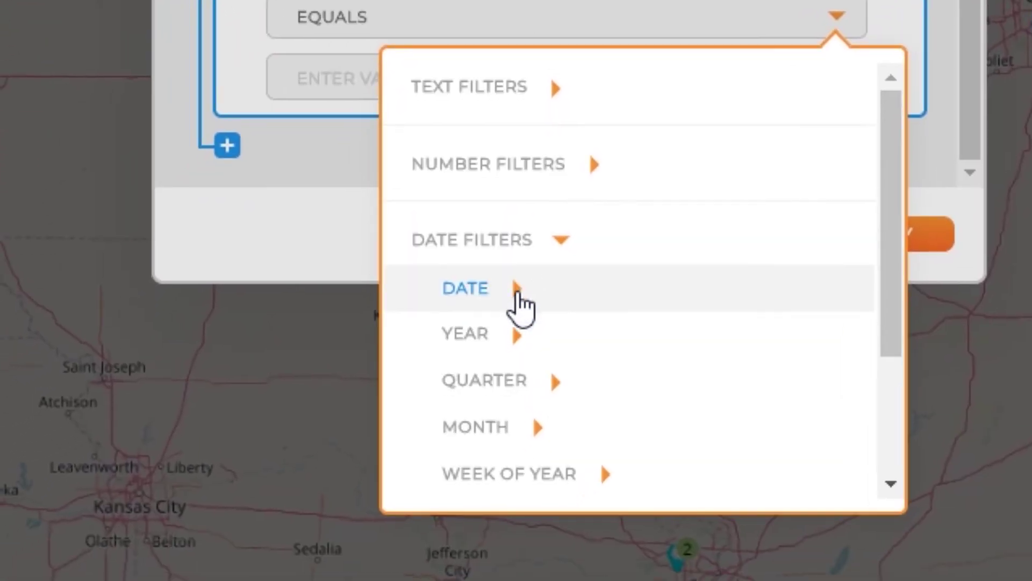
{"action": "left_click", "coordinate": [487, 310]}
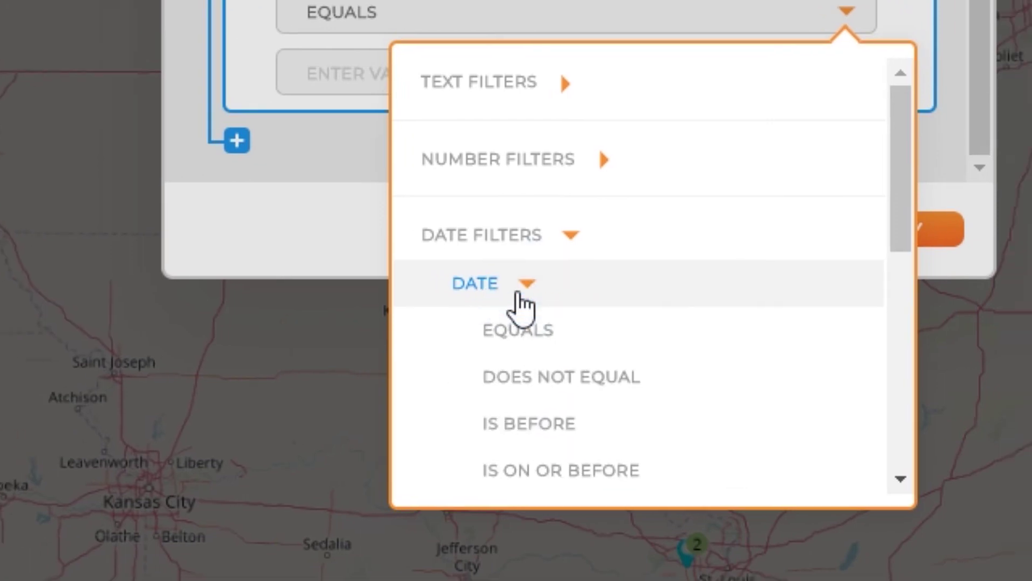
{"action": "scroll", "coordinate": [517, 301], "scroll_direction": "down", "scroll_amount": 3}
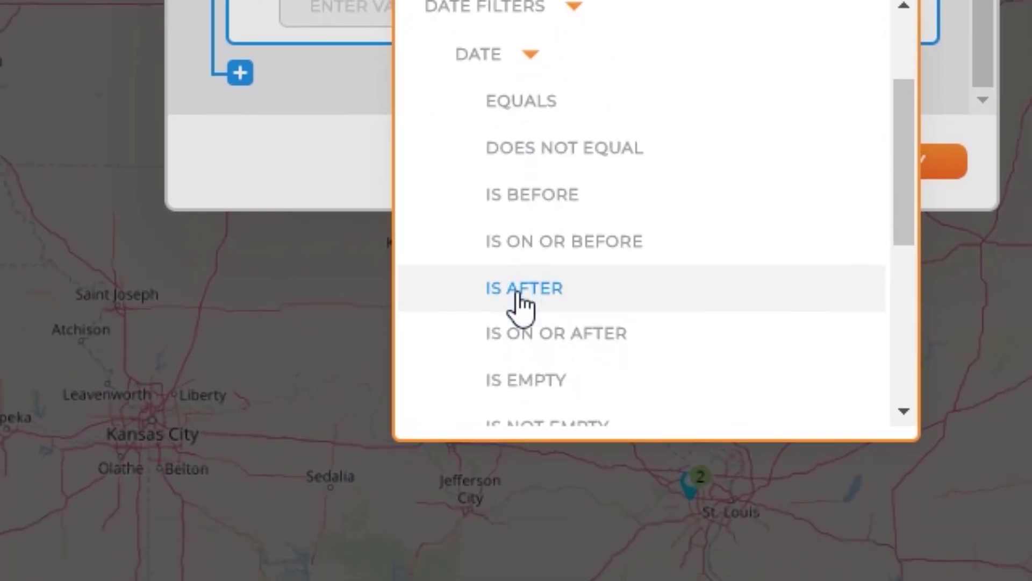
{"action": "left_click", "coordinate": [519, 293]}
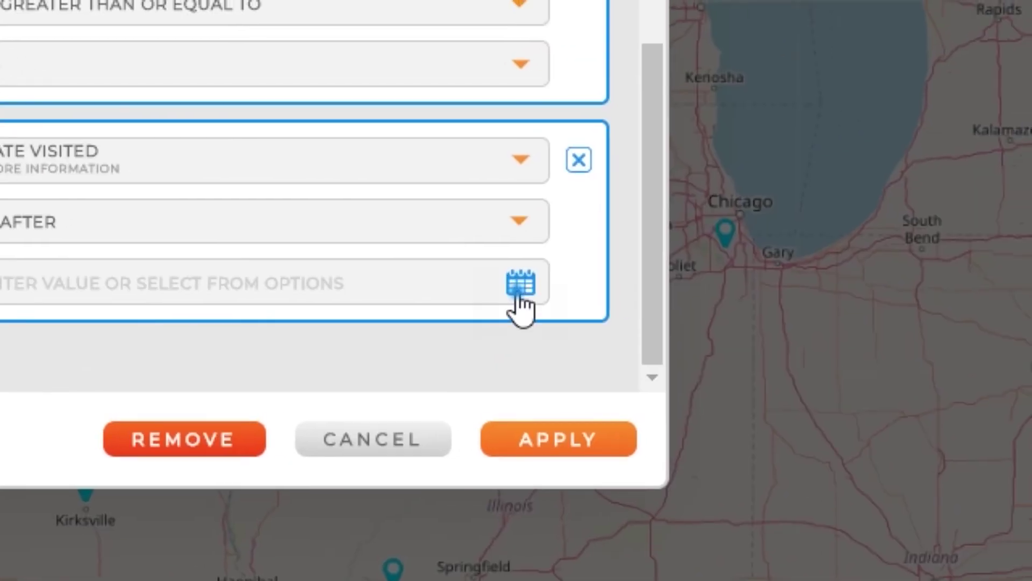
Set the Date Visited value to relative Today minus 30 days and apply the filters.
{"action": "left_click", "coordinate": [518, 295]}
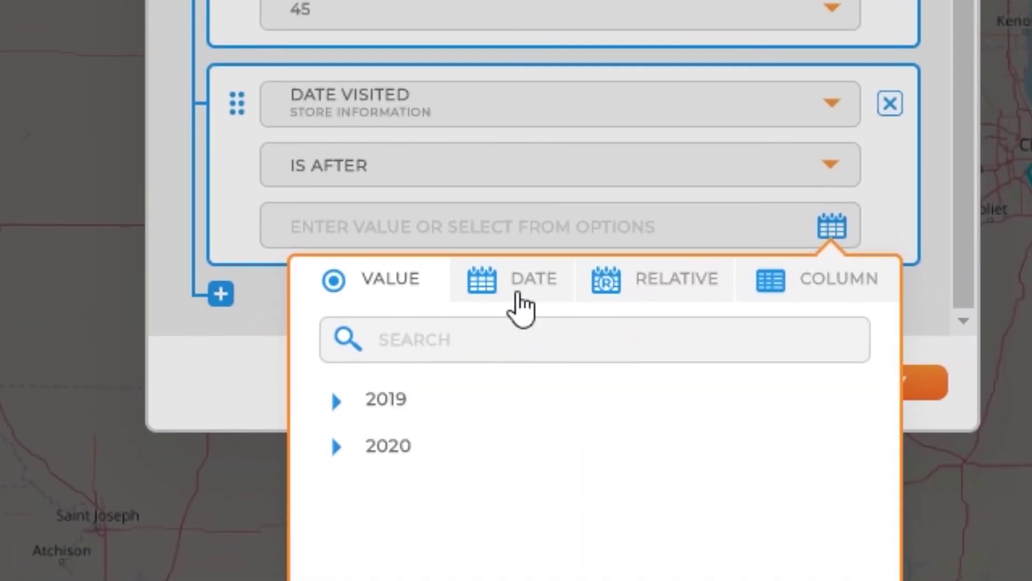
{"action": "left_click", "coordinate": [518, 297]}
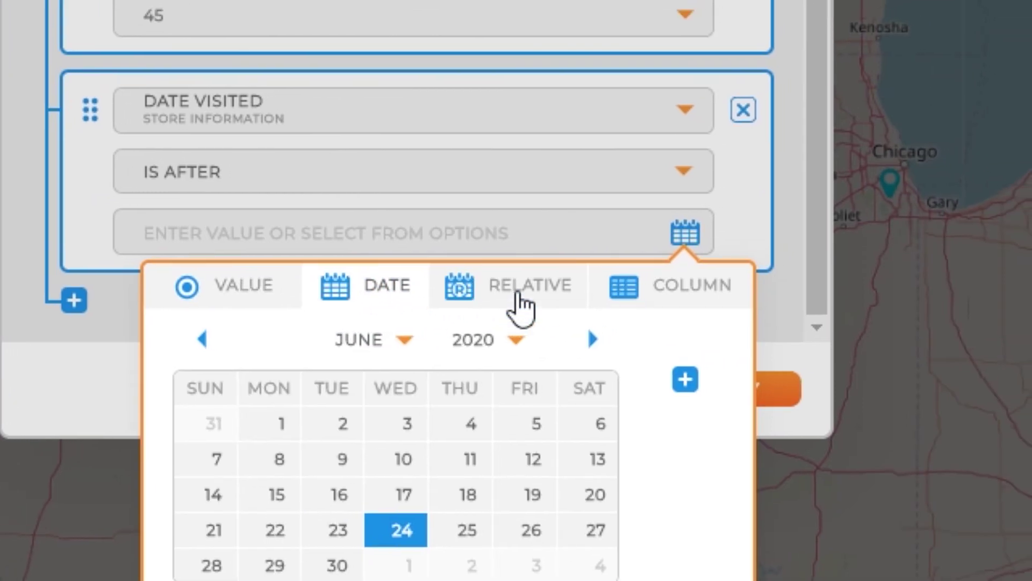
{"action": "left_click", "coordinate": [529, 294]}
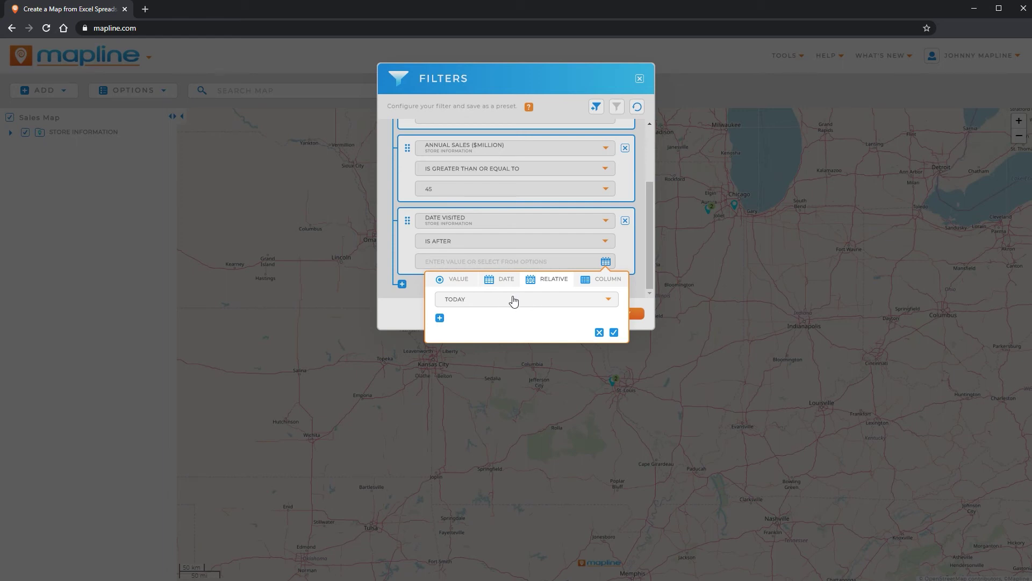
{"action": "left_click", "coordinate": [440, 318]}
{"action": "left_click", "coordinate": [497, 321]}
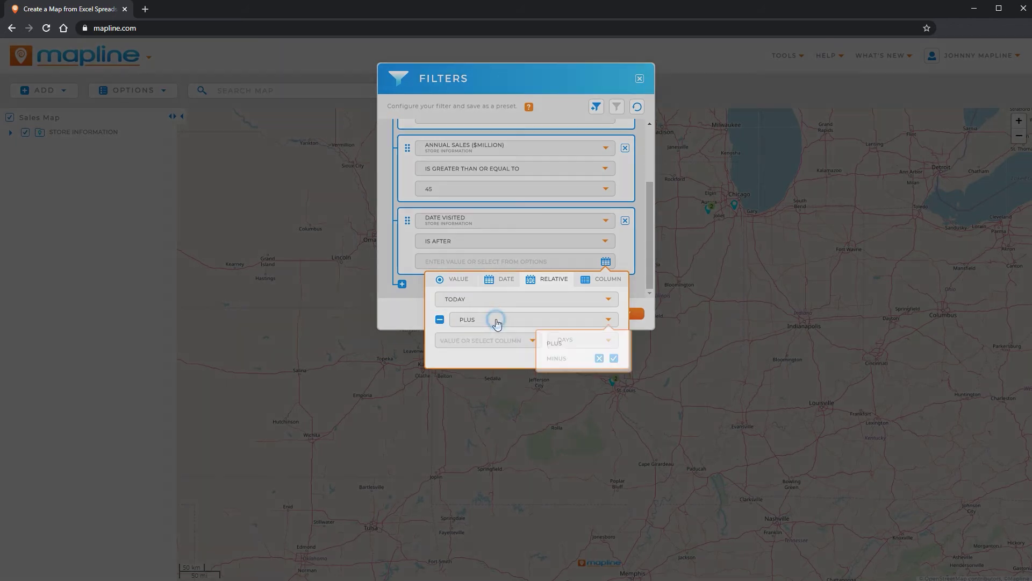
{"action": "left_click", "coordinate": [560, 357]}
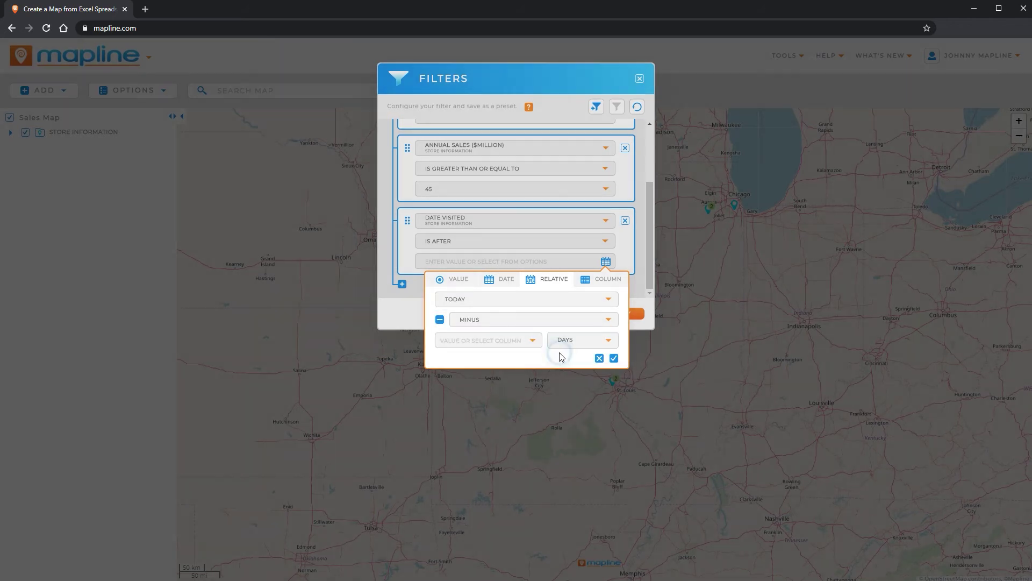
{"action": "left_click", "coordinate": [491, 338]}
{"action": "type", "text": "30"}
{"action": "left_click", "coordinate": [614, 359]}
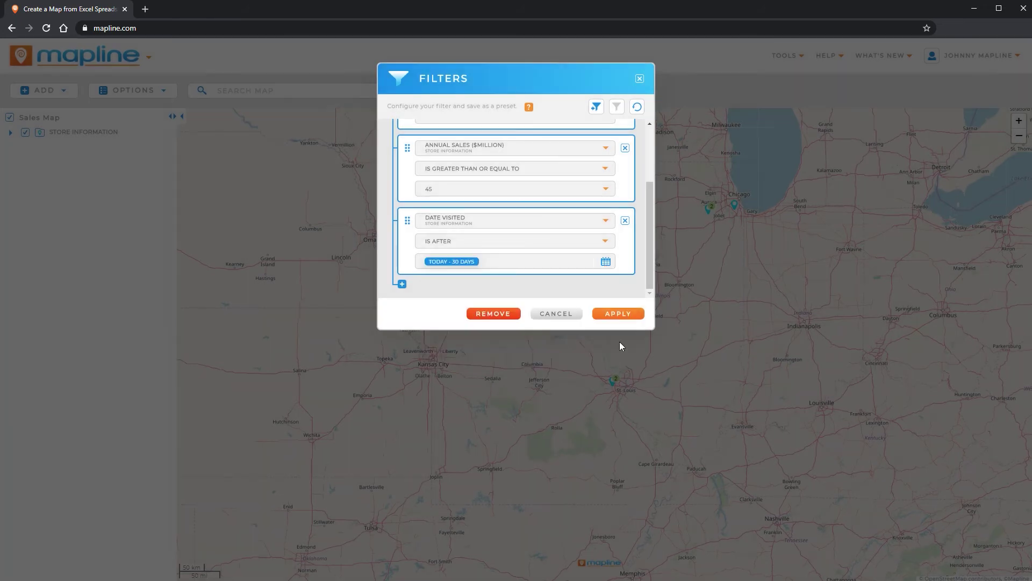
{"action": "left_click", "coordinate": [629, 314]}
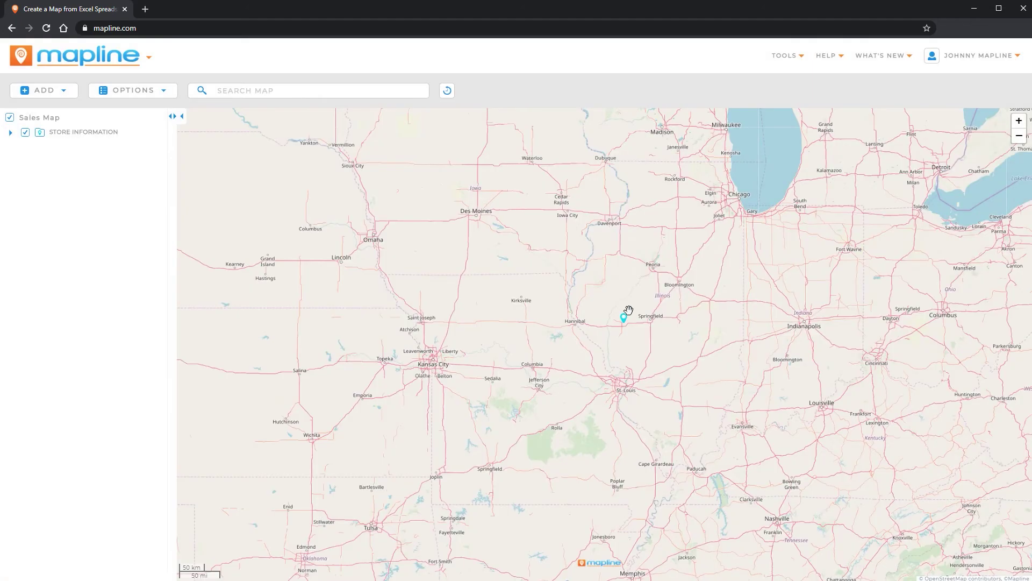
Review the Jacksonville store pin's details popup, then close it.
{"action": "mouse_move", "coordinate": [624, 321]}
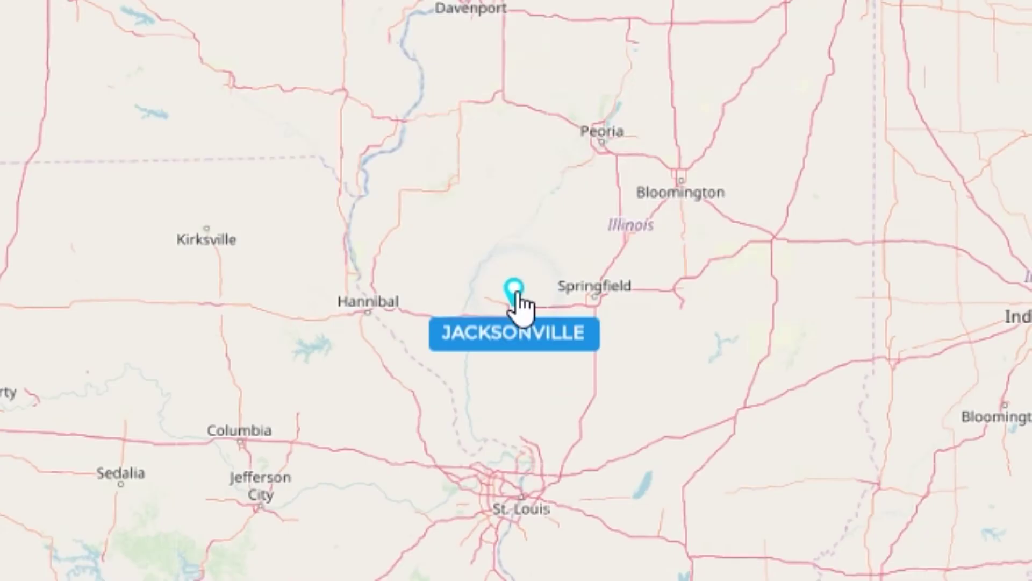
{"action": "left_click", "coordinate": [624, 318]}
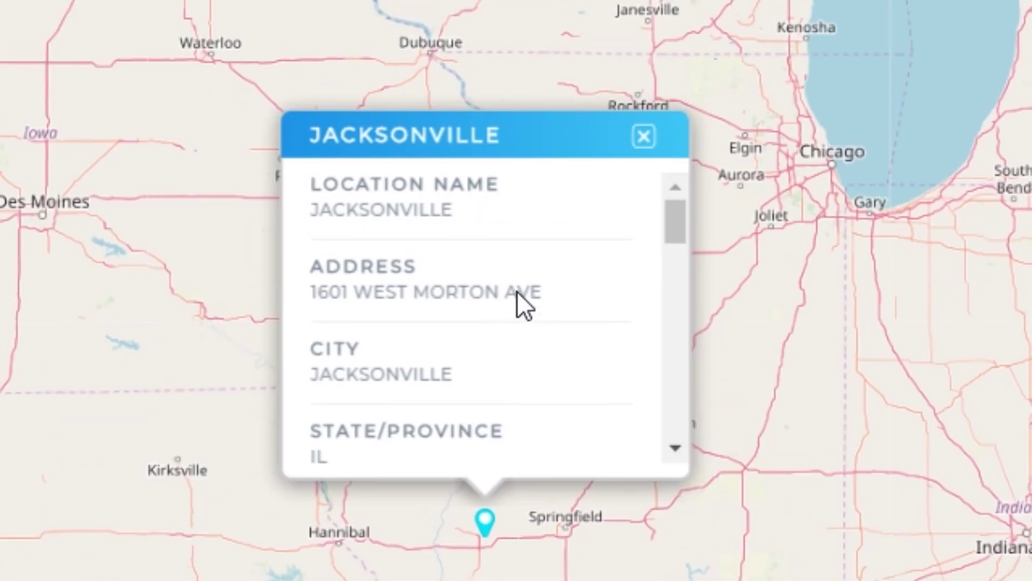
{"action": "scroll", "coordinate": [624, 321], "scroll_direction": "down", "scroll_amount": 1}
{"action": "scroll", "coordinate": [517, 293], "scroll_direction": "down", "scroll_amount": 6}
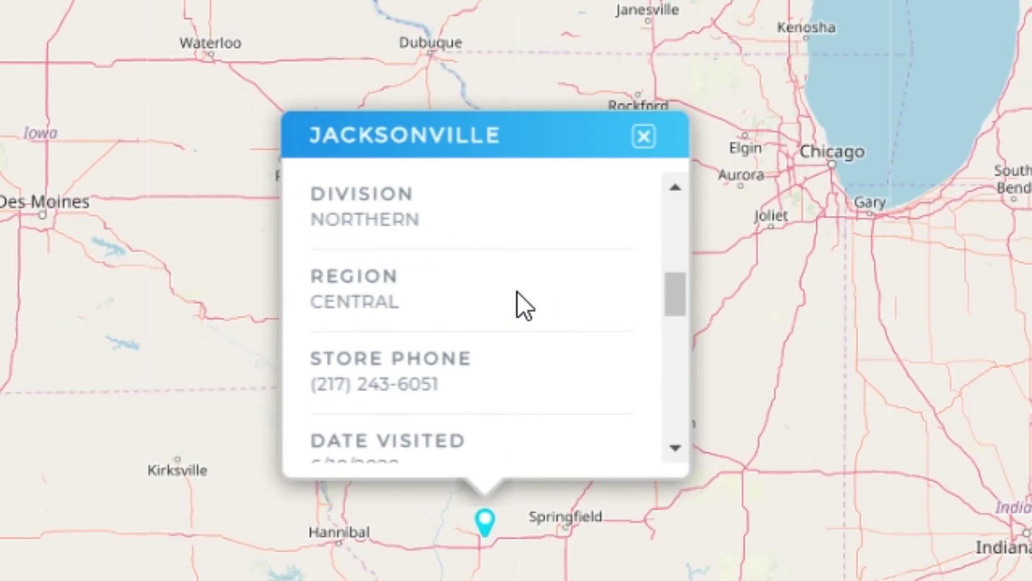
{"action": "scroll", "coordinate": [517, 291], "scroll_direction": "down", "scroll_amount": 5}
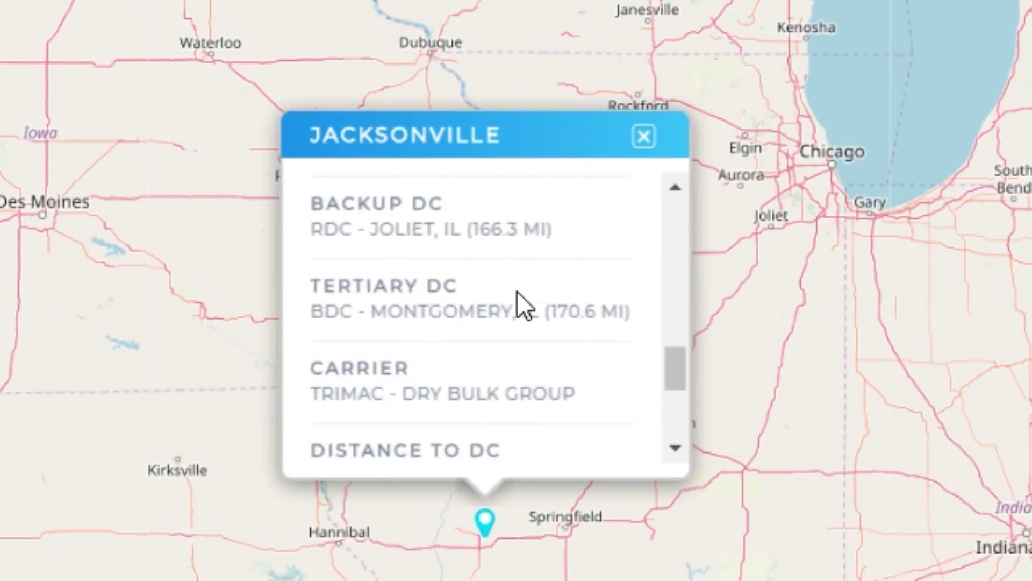
{"action": "scroll", "coordinate": [518, 291], "scroll_direction": "down", "scroll_amount": 3}
{"action": "scroll", "coordinate": [517, 292], "scroll_direction": "up", "scroll_amount": 7}
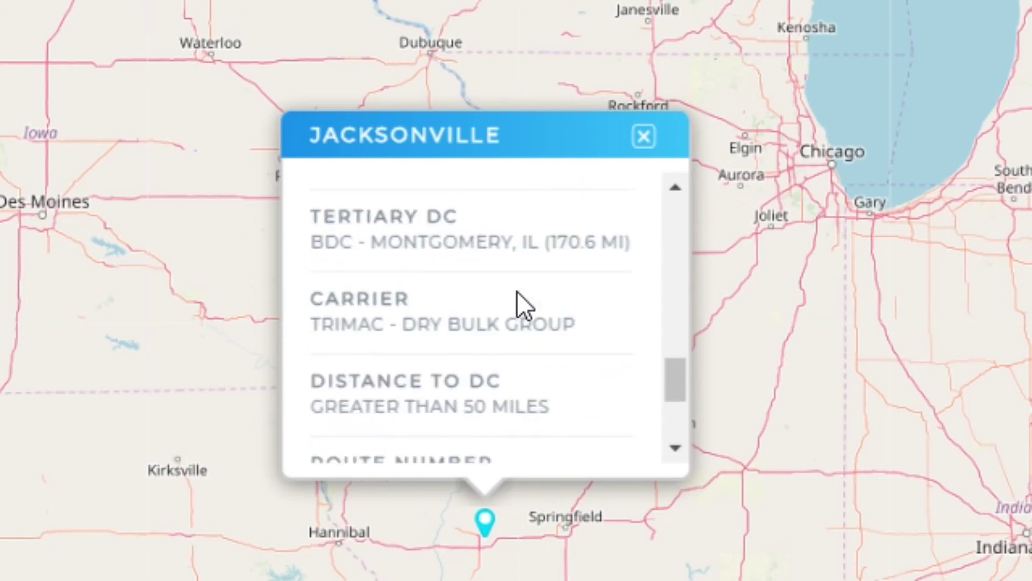
{"action": "scroll", "coordinate": [518, 291], "scroll_direction": "up", "scroll_amount": 6}
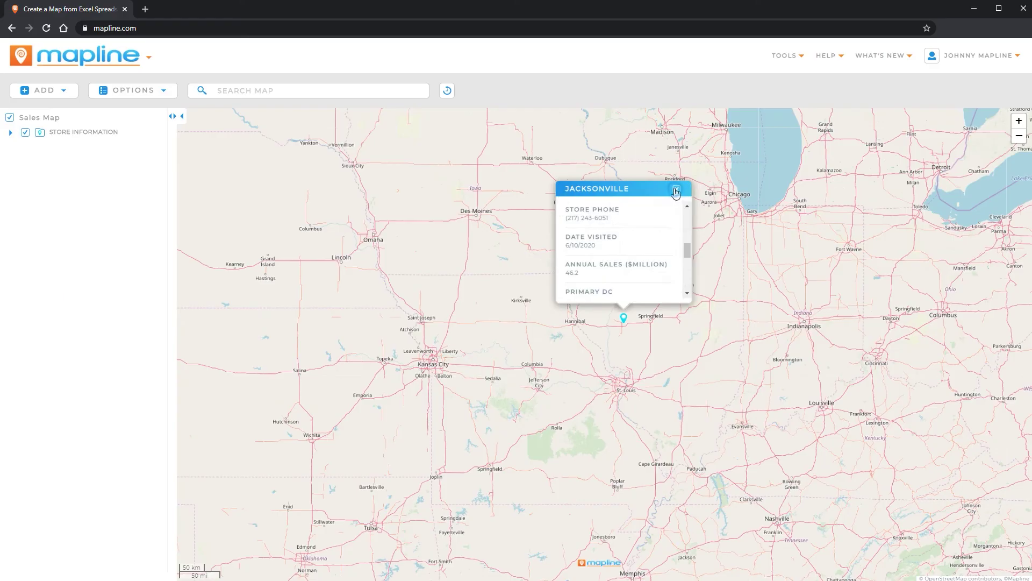
{"action": "left_click", "coordinate": [676, 190]}
Review the Region, Annual Sales and Date Visited conditions in the layer's Filters dialog.
{"action": "left_click", "coordinate": [157, 132]}
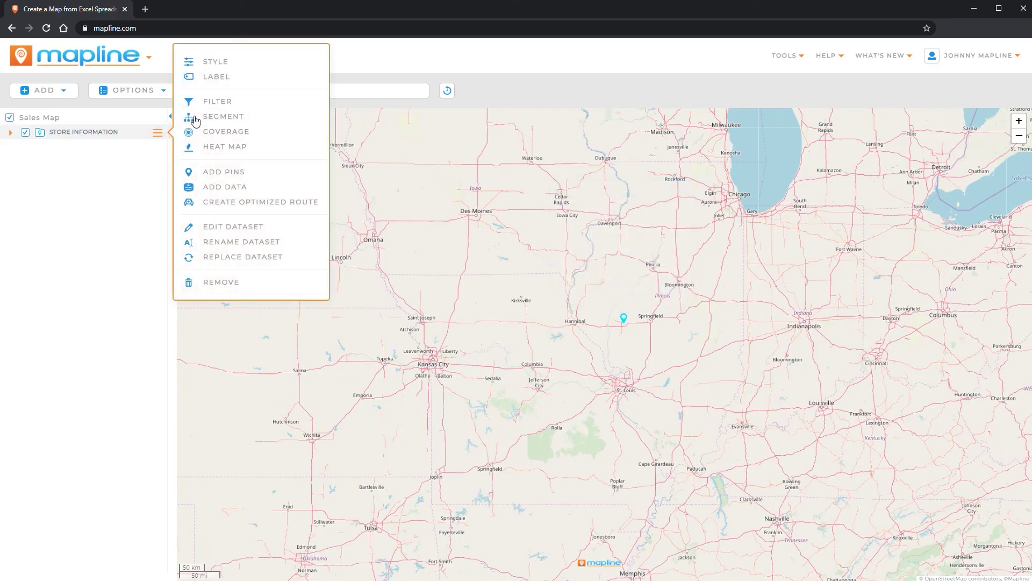
{"action": "left_click", "coordinate": [213, 110]}
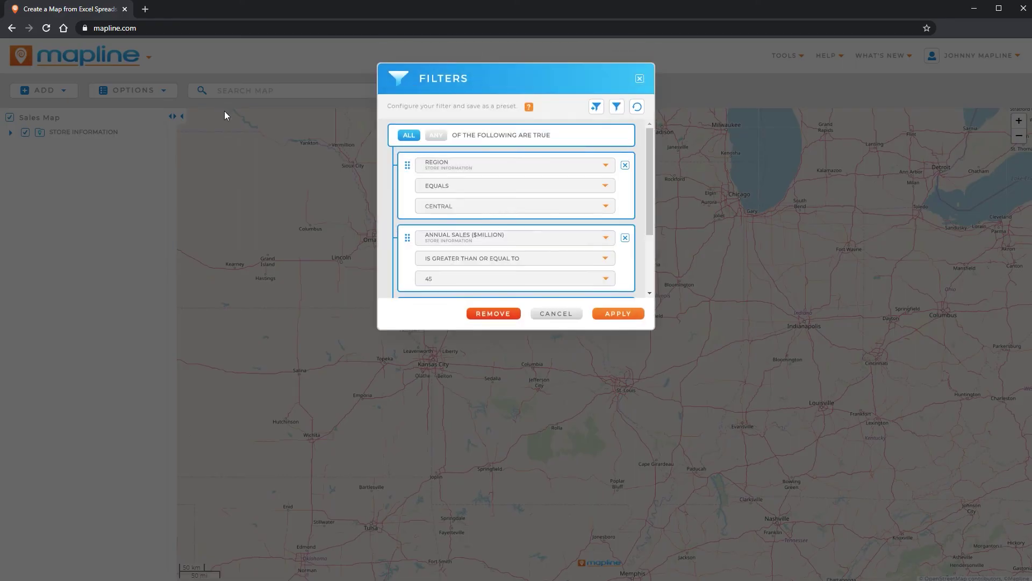
{"action": "scroll", "coordinate": [604, 196], "scroll_direction": "down", "scroll_amount": 3}
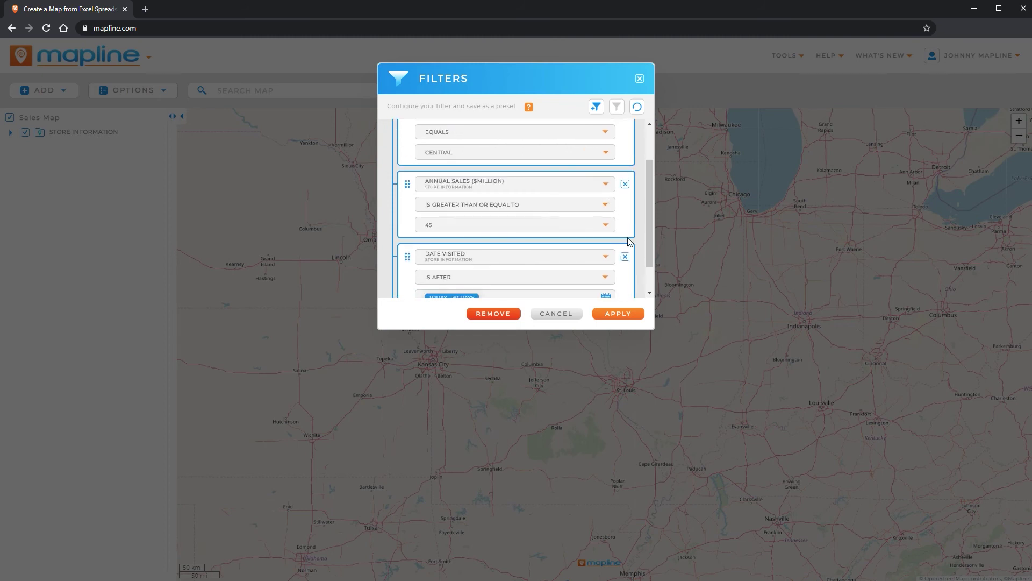
{"action": "scroll", "coordinate": [591, 242], "scroll_direction": "up", "scroll_amount": 3}
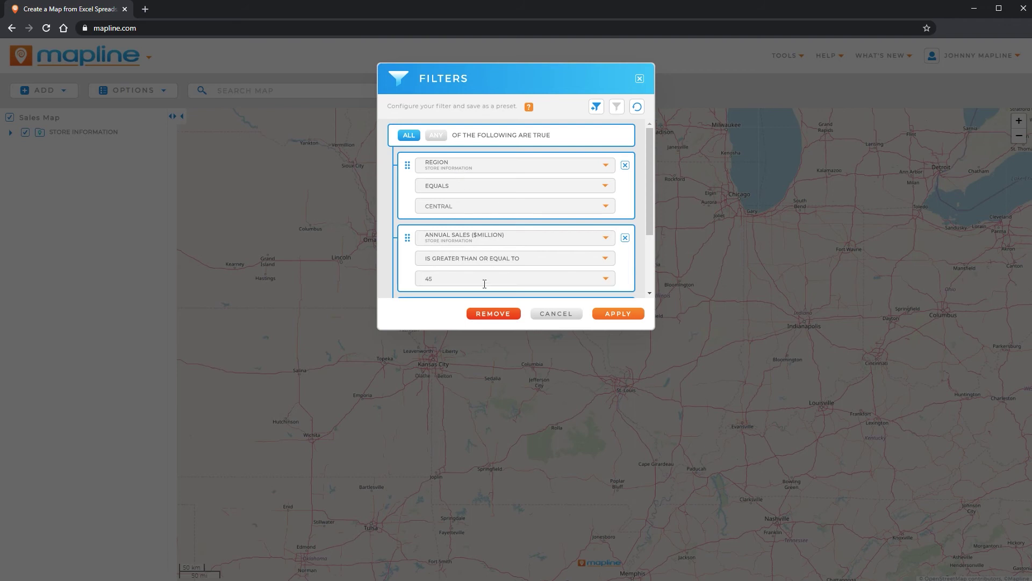
{"action": "scroll", "coordinate": [483, 256], "scroll_direction": "down", "scroll_amount": 3}
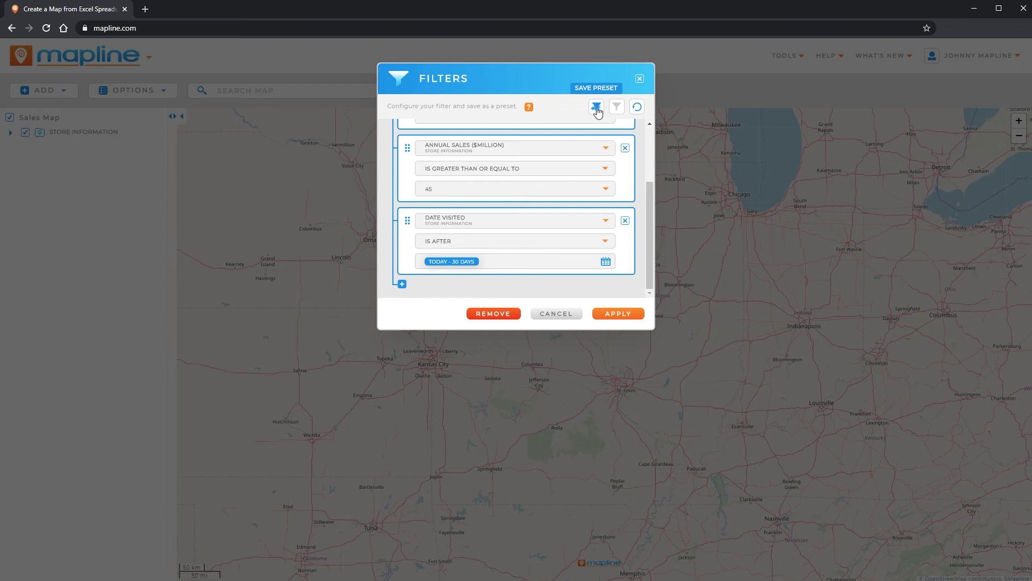
{"action": "left_click", "coordinate": [597, 109]}
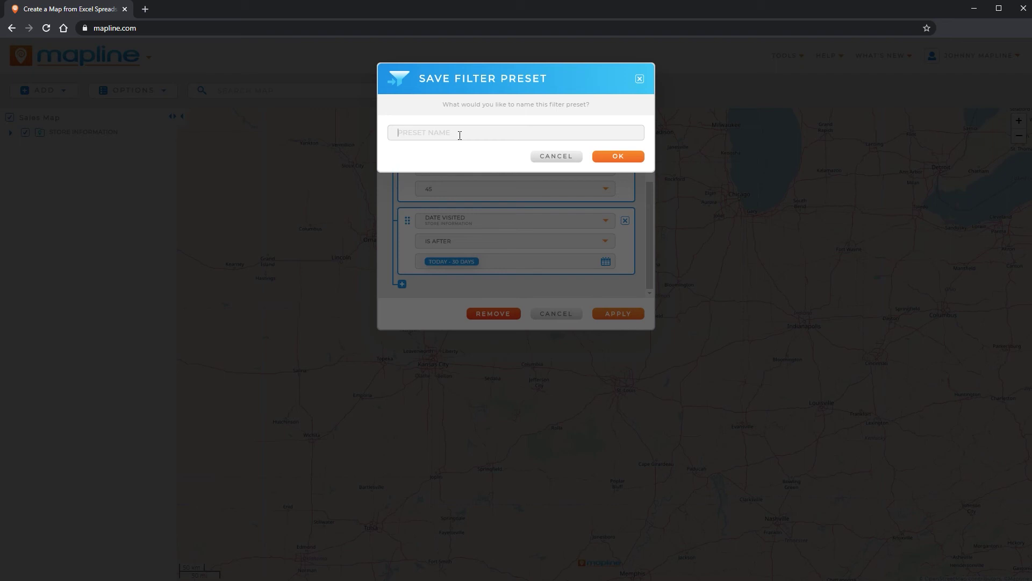
Enter the preset name 'Central locations with >=45 in sales visited within last 30 days'.
{"action": "type", "text": "C"}
{"action": "type", "text": "tions vis"}
{"action": "key", "text": "BackSpace"}
{"action": "key", "text": "BackSpace"}
{"action": "type", "text": "with >=45 in sales visited within l"}
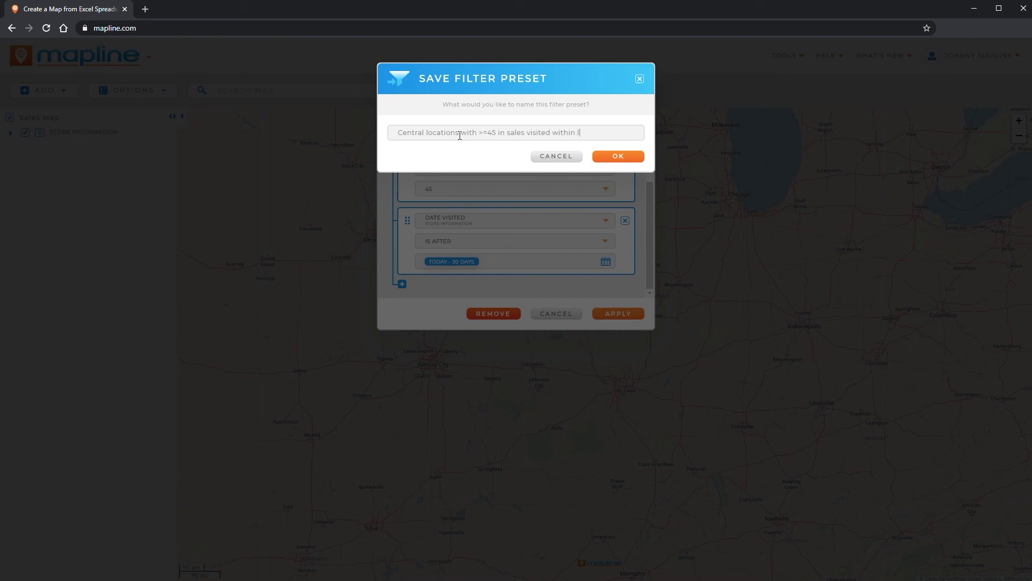
{"action": "type", "text": "ast 30 days"}
Save the preset, then load the Central locations preset and apply it to the map.
{"action": "left_click", "coordinate": [608, 158]}
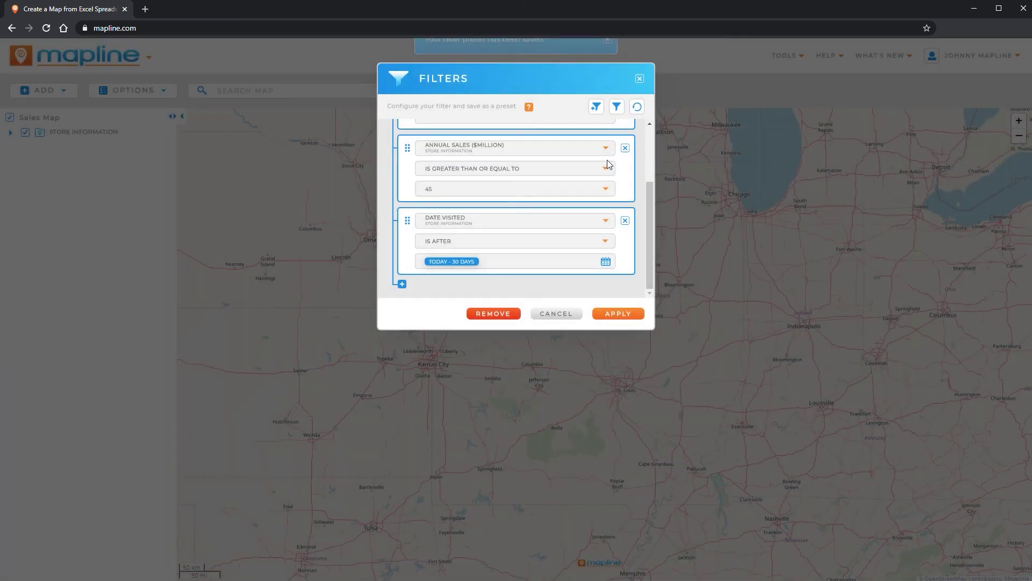
{"action": "left_click", "coordinate": [608, 61]}
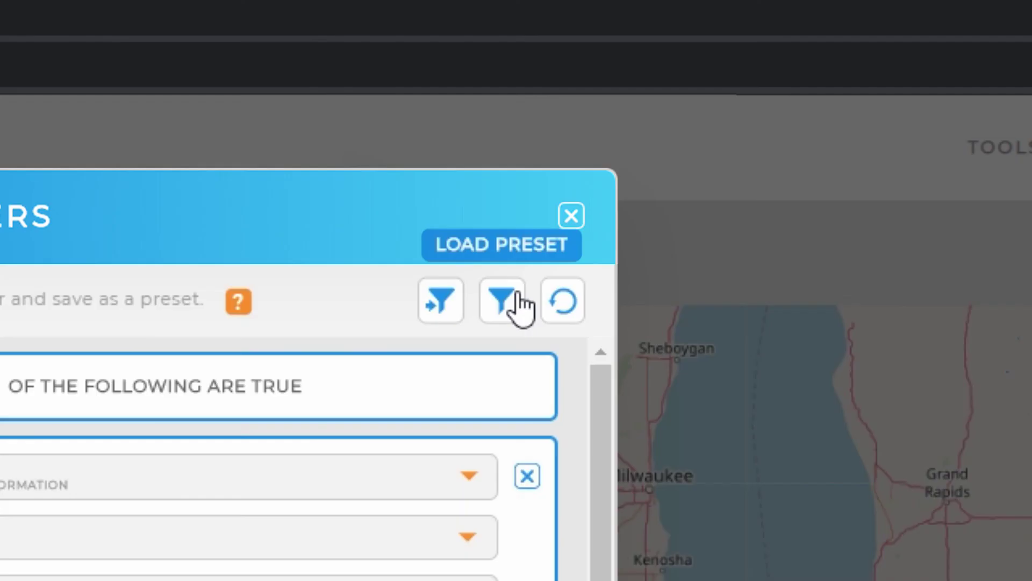
{"action": "left_click", "coordinate": [618, 106]}
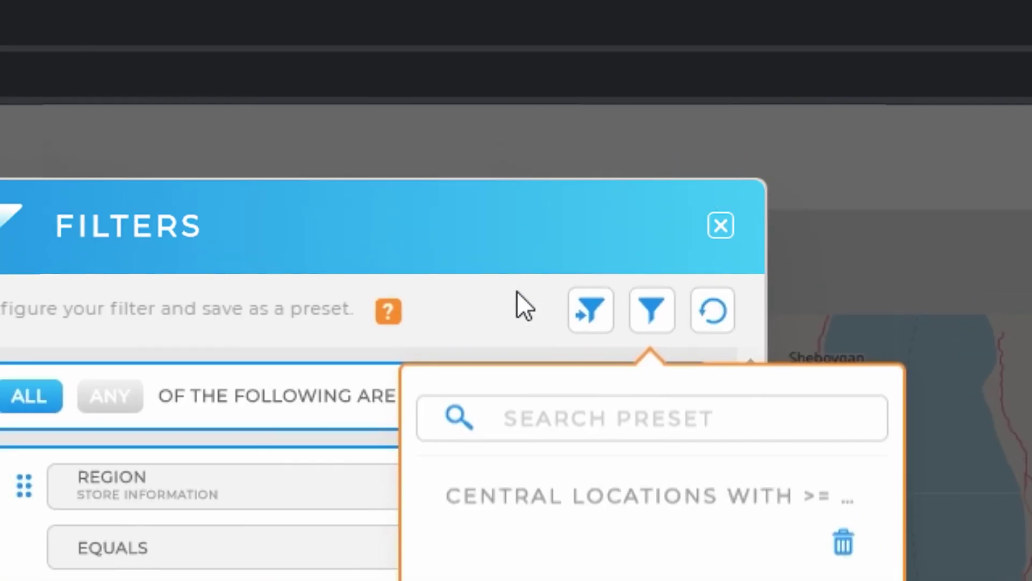
{"action": "left_click", "coordinate": [378, 99]}
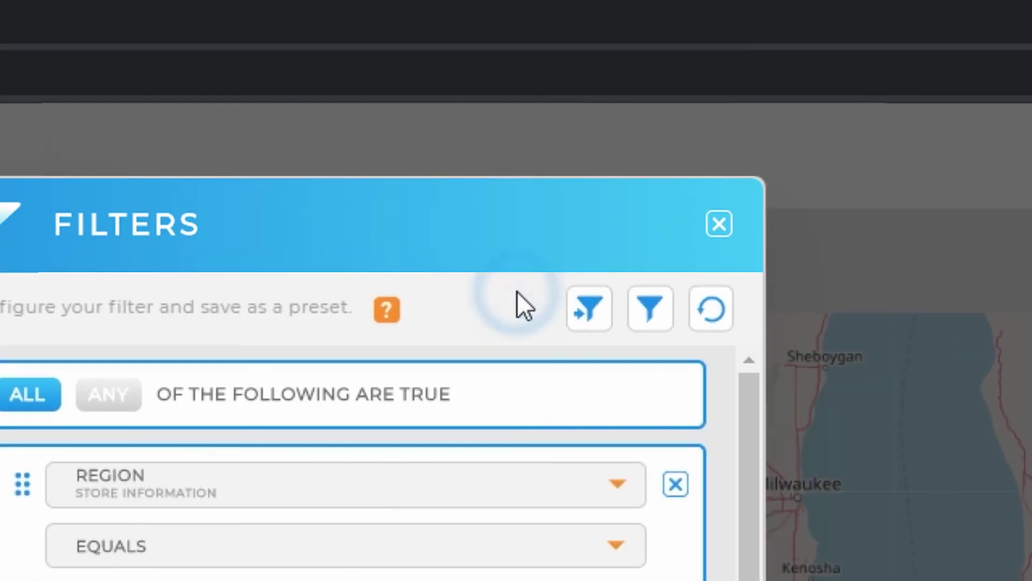
{"action": "left_click", "coordinate": [524, 580]}
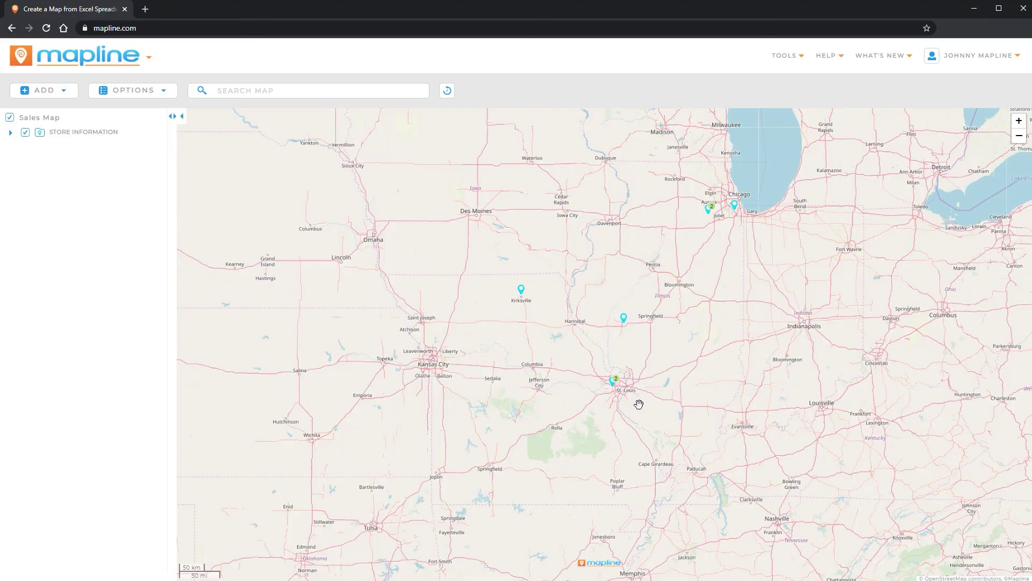